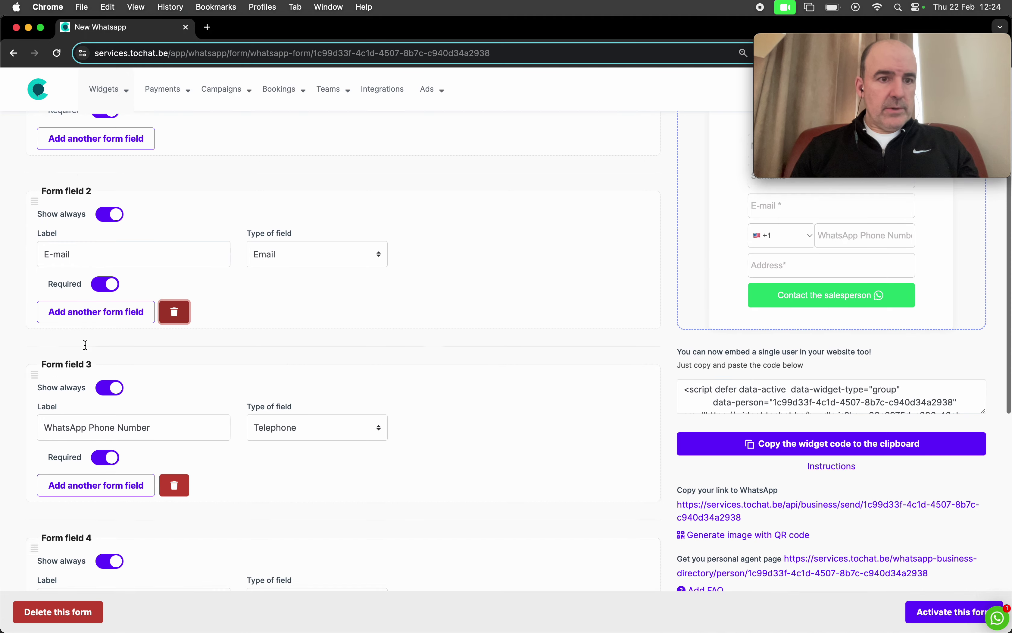
Step: Replace Form field 4's label 'Address' with 'Where do you live?'
double_click(100, 383)
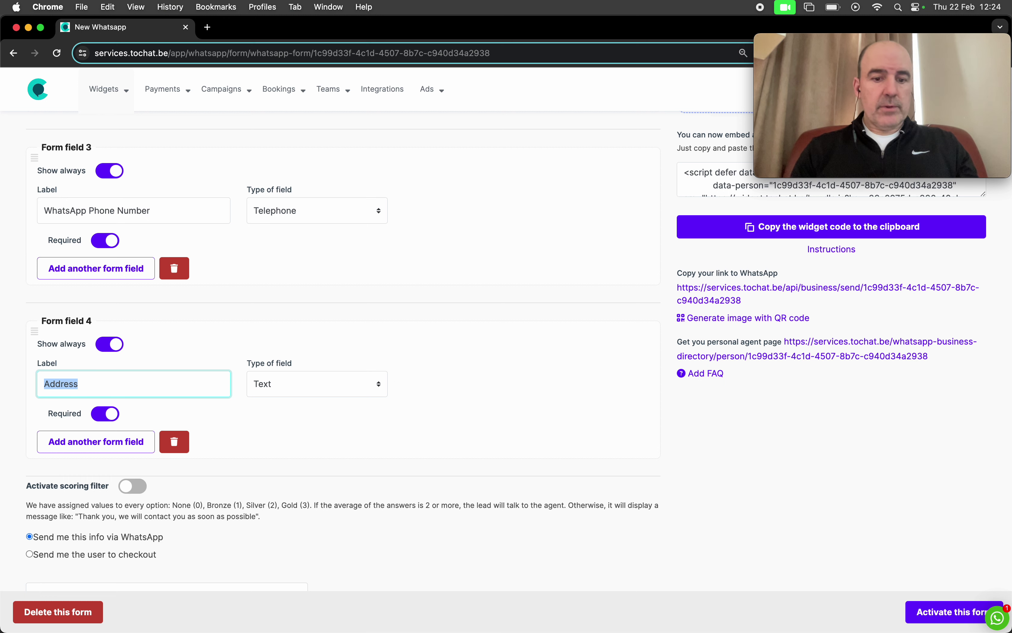
type("From where are you")
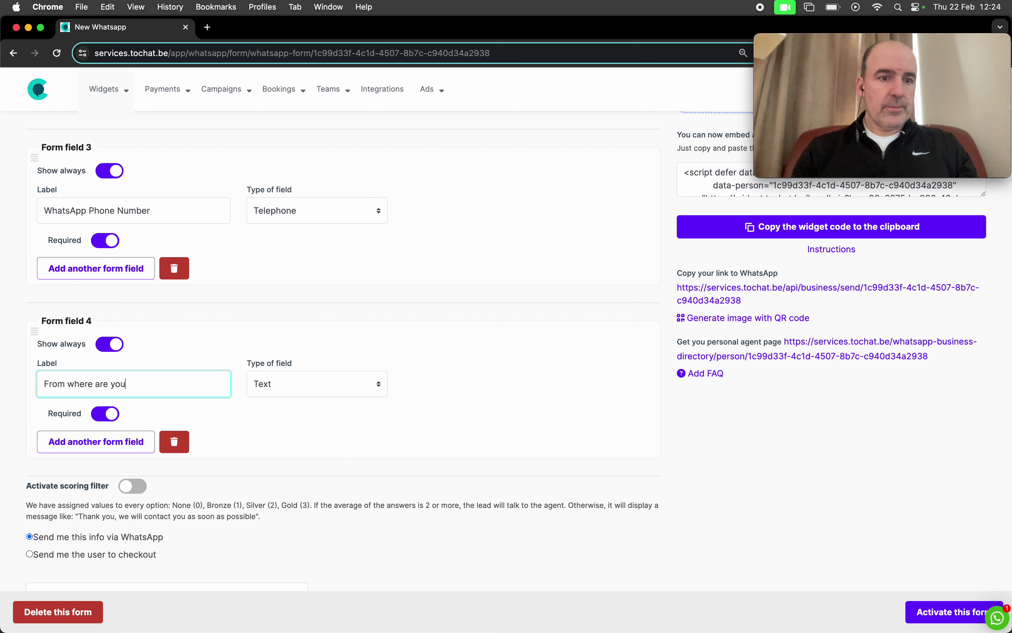
key("super+a")
type("Where ")
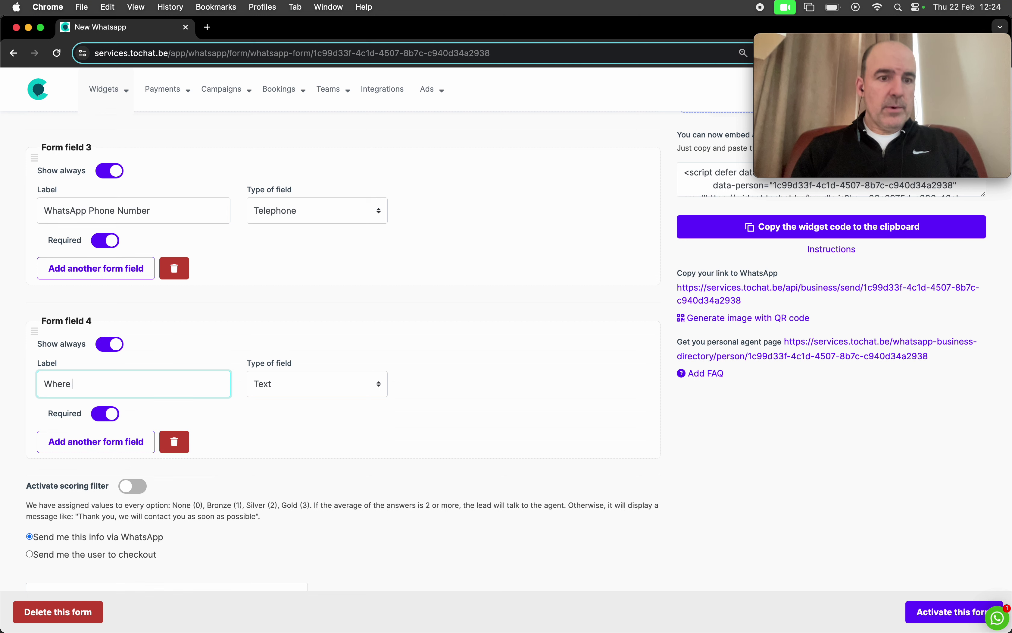
type("are you")
key("super+a")
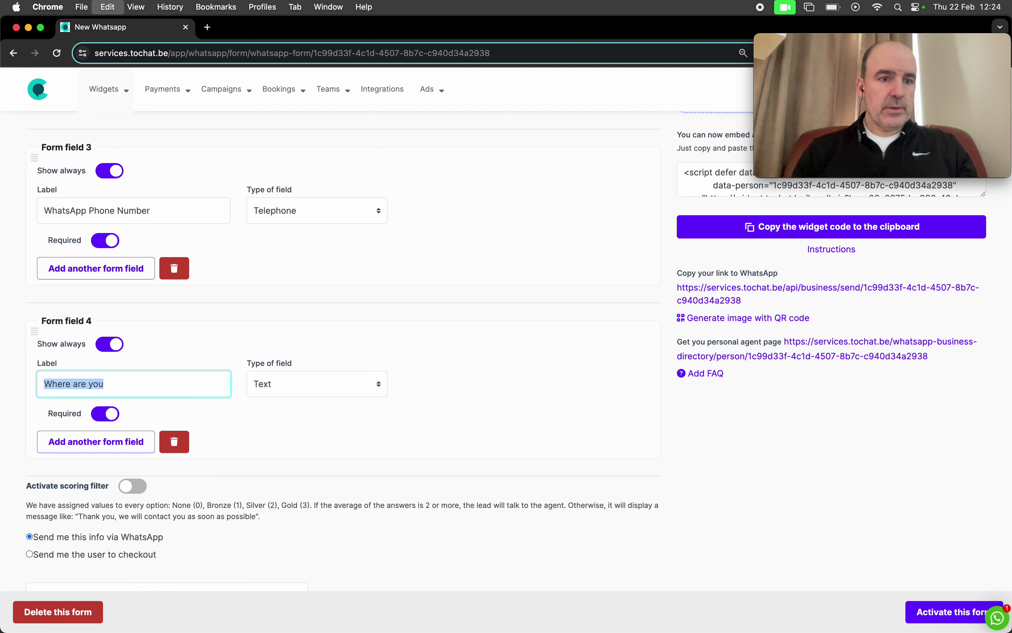
type("Where do you")
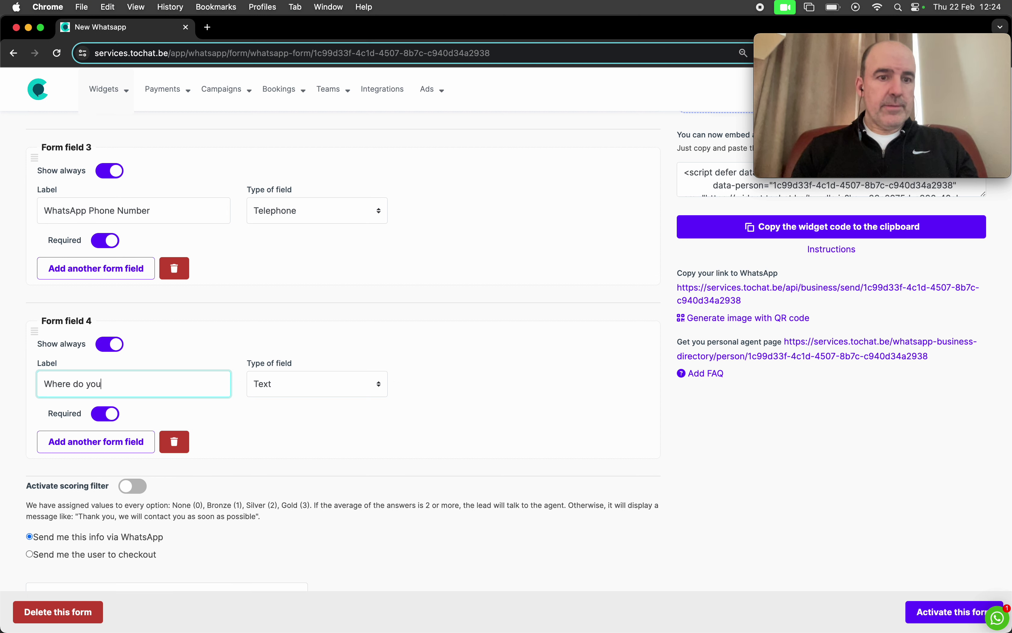
type(" live?")
Step: Make the 'Where do you live?' field a Dropdown and add its first option row
left_click(299, 381)
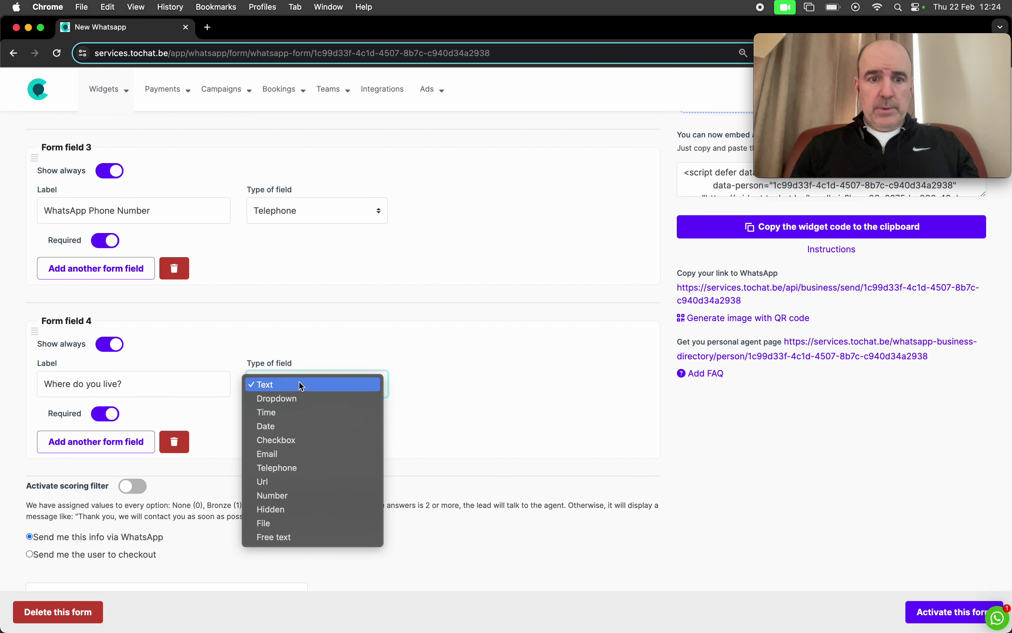
left_click(313, 412)
left_click(296, 377)
left_click(299, 371)
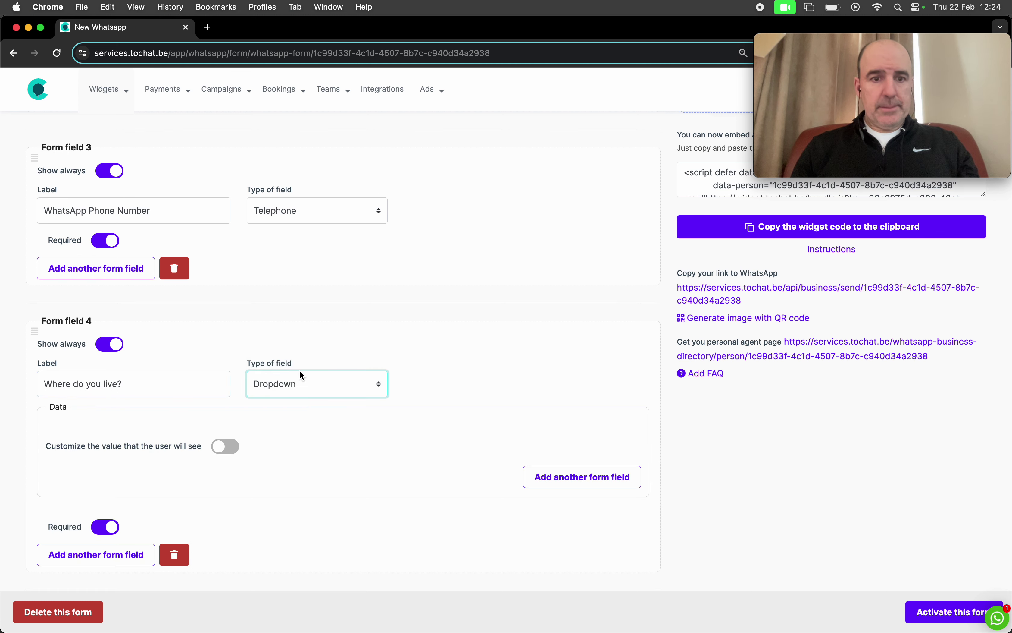
scroll(124, 445, "down", 2)
left_click(231, 362)
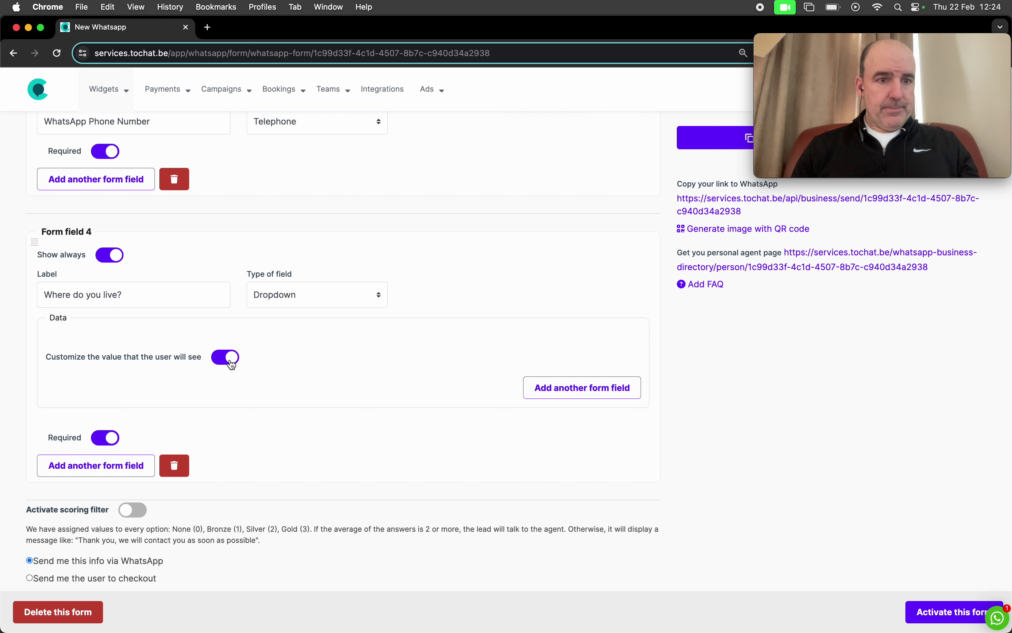
left_click(564, 393)
left_click(218, 355)
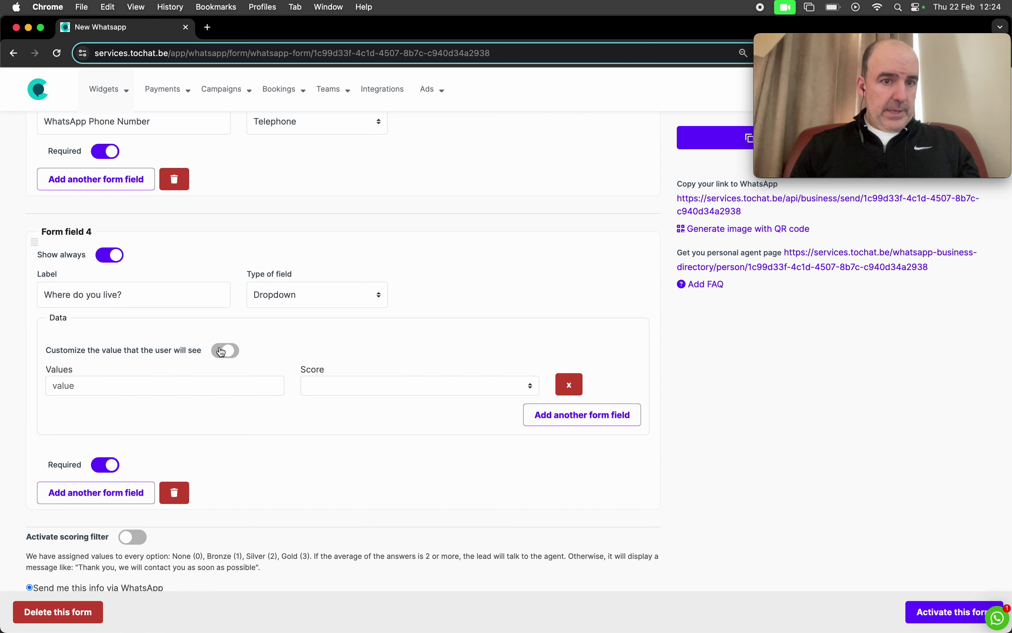
Step: Enter the dropdown values Spain, UK, France and Other Countries
left_click(175, 380)
type("Spain")
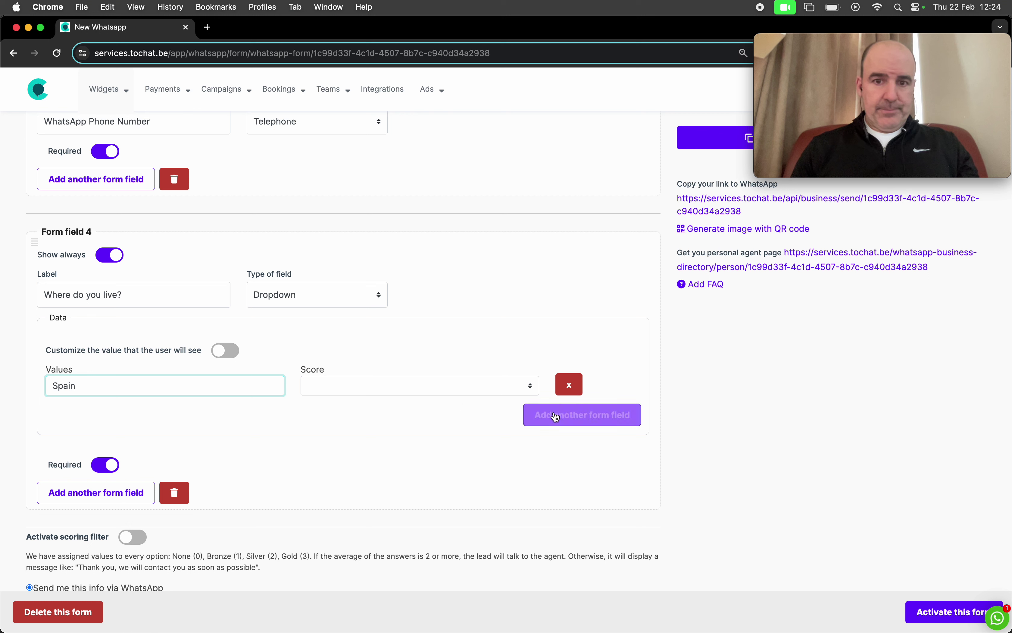
left_click(583, 415)
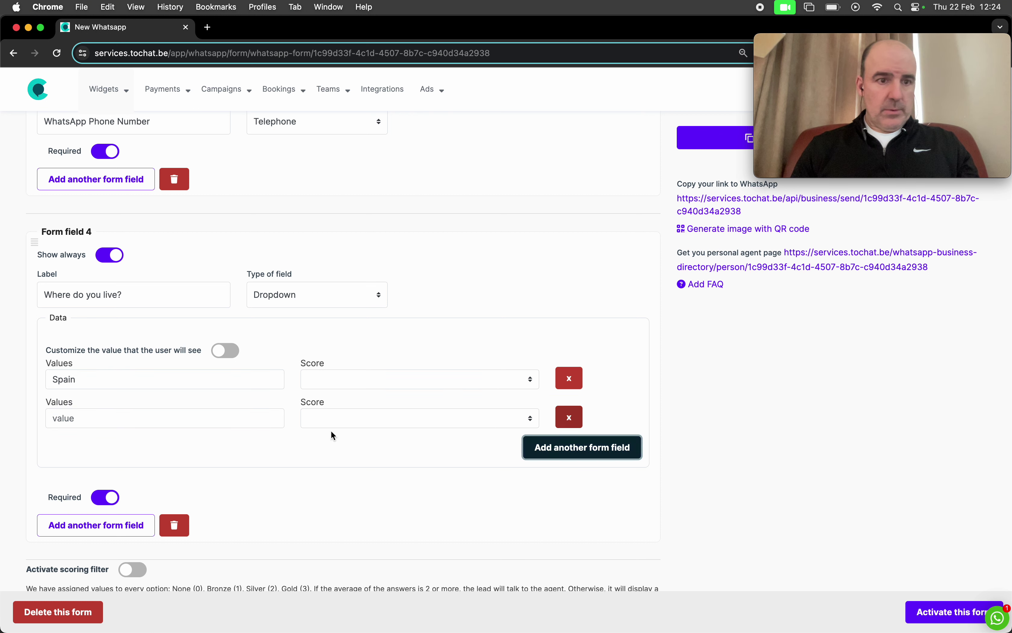
left_click(190, 416)
type("UK")
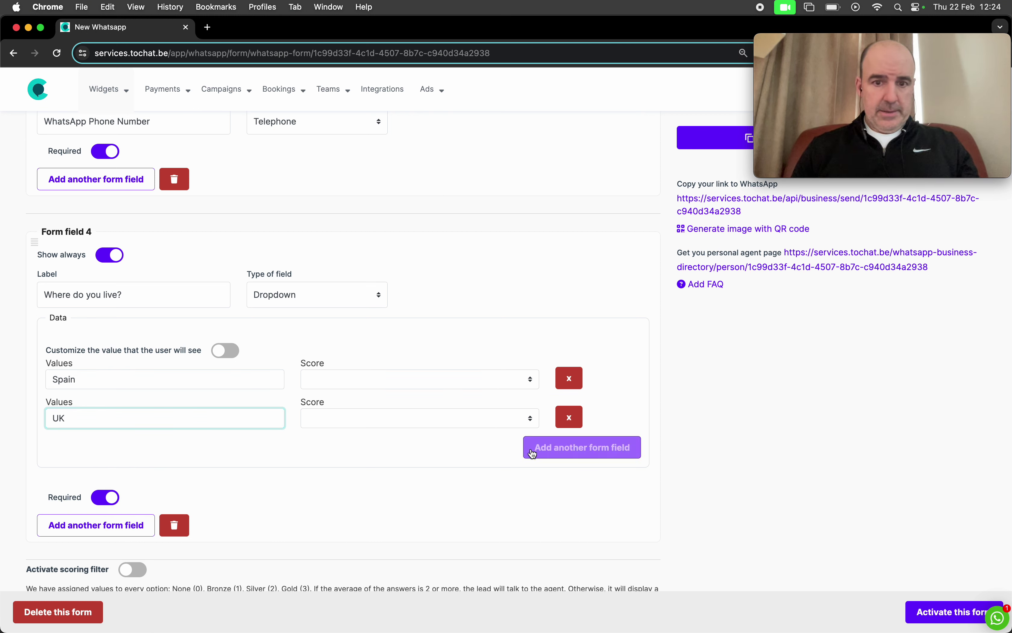
left_click(534, 450)
left_click(214, 451)
type("France")
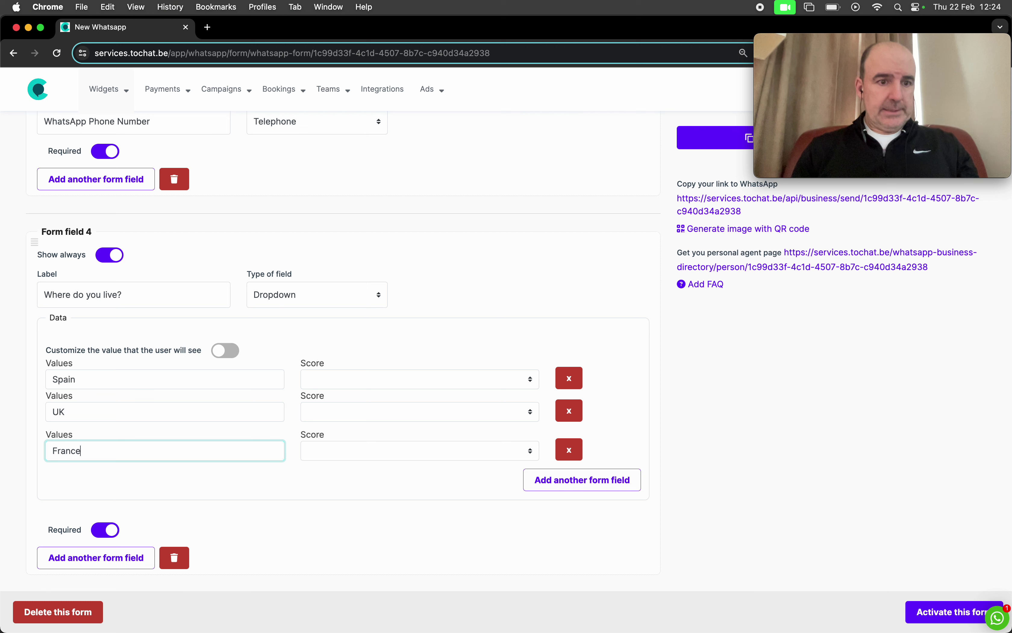
left_click(544, 481)
left_click(206, 488)
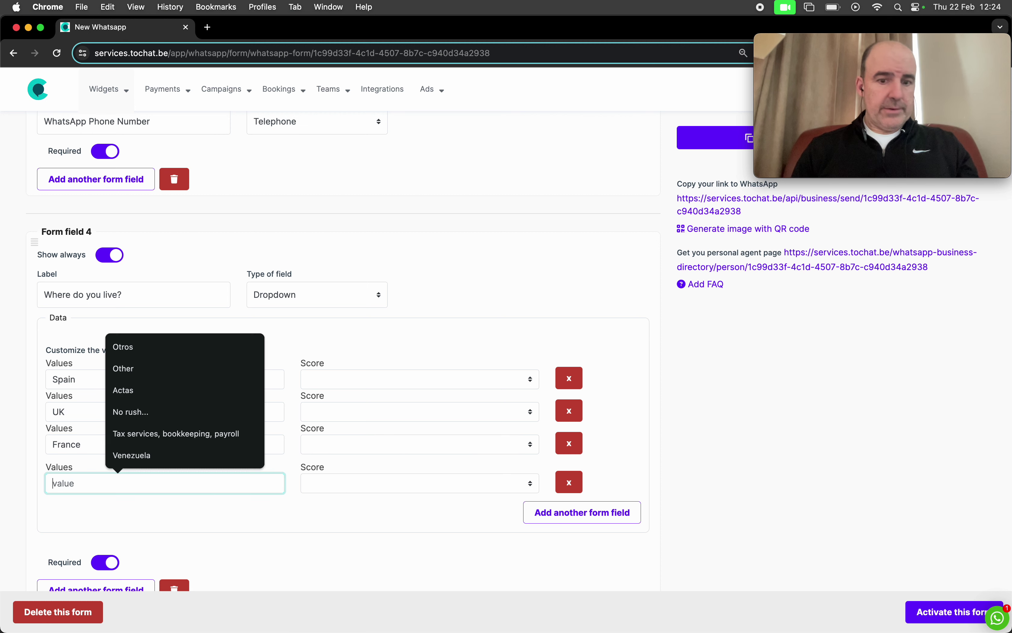
type("Other Countries")
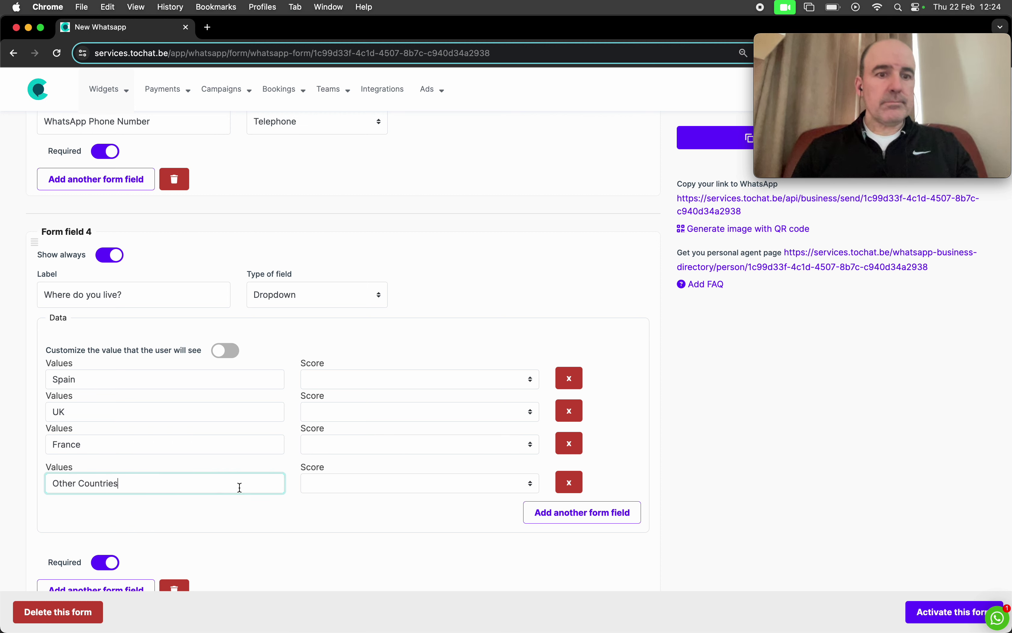
left_click(319, 527)
Step: Score Other Countries Bronze, France and UK Silver, and Spain Gold
left_click(360, 484)
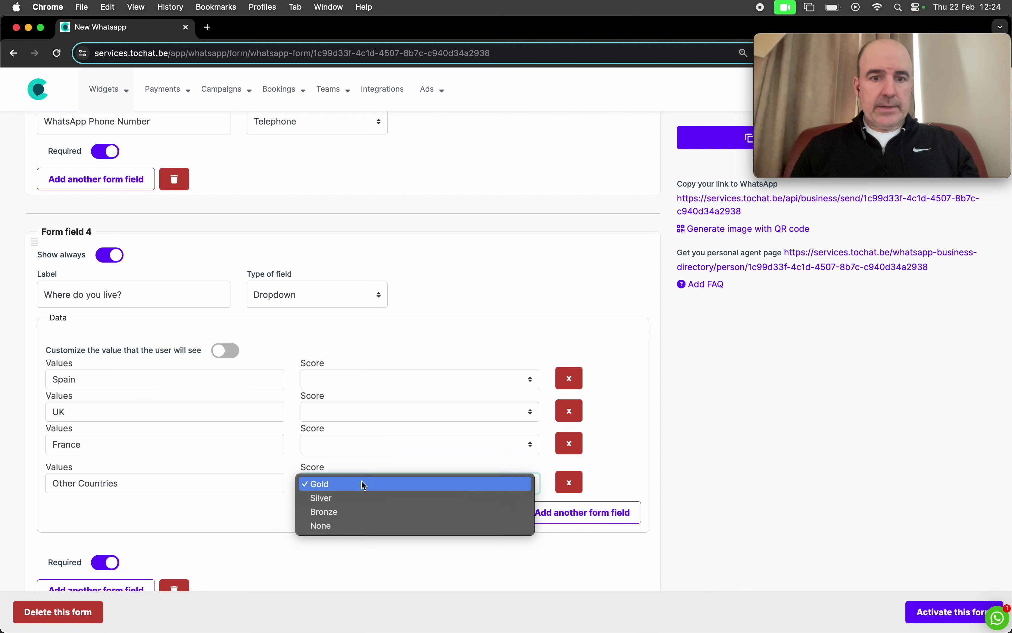
left_click(369, 515)
left_click(347, 444)
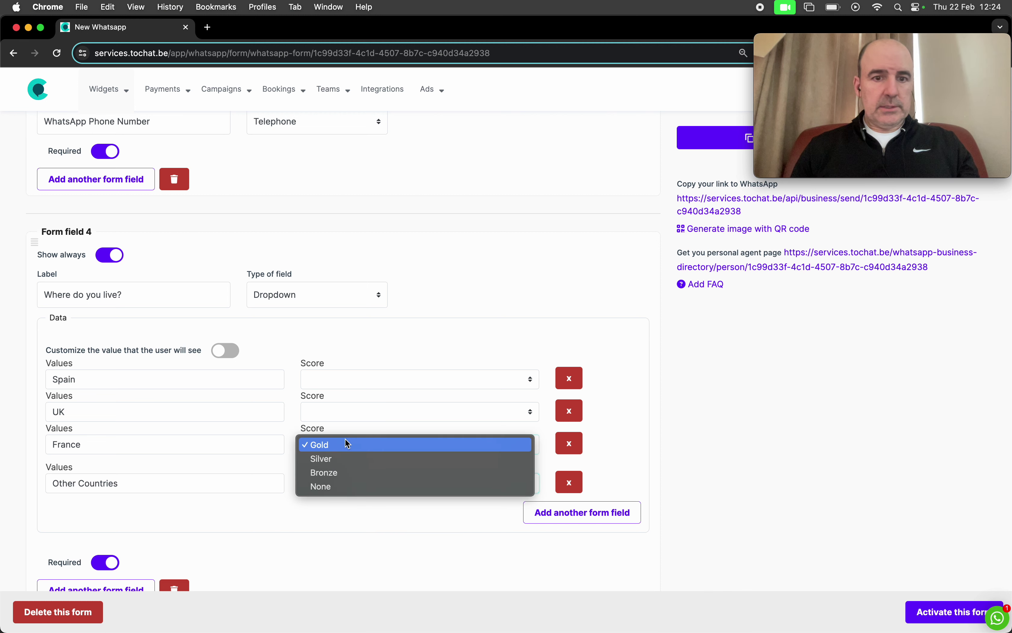
left_click(339, 458)
left_click(343, 413)
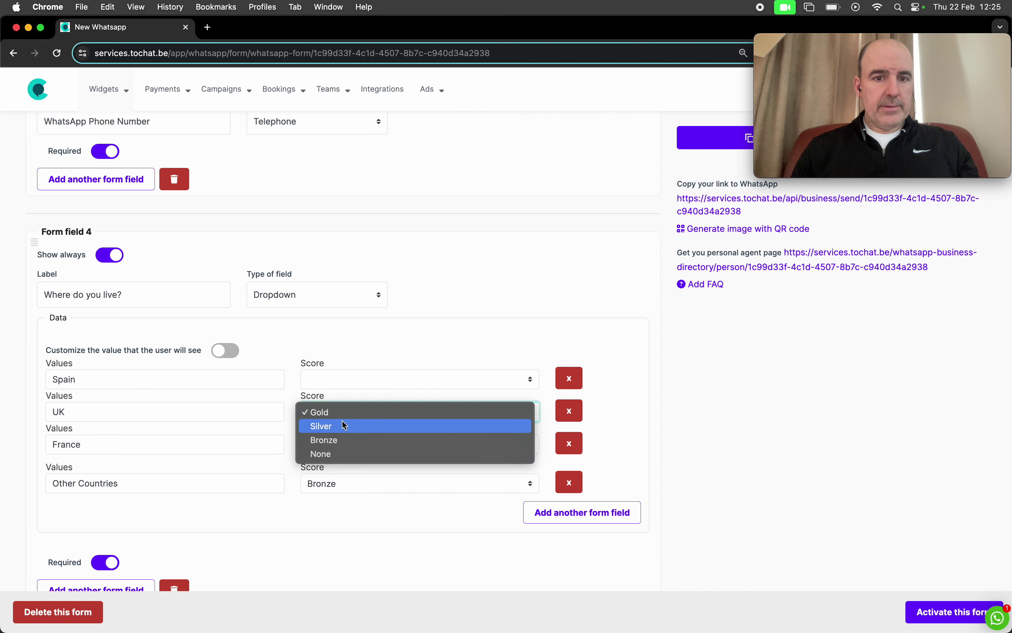
left_click(343, 426)
left_click(344, 382)
left_click(345, 378)
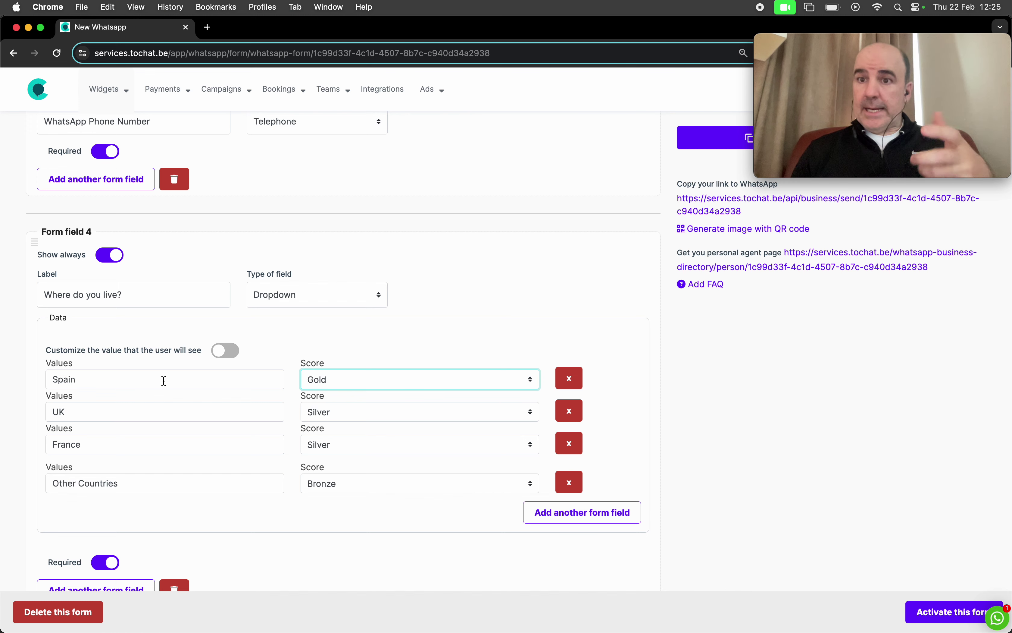
Step: Add a fifth form field below the country dropdown
double_click(126, 380)
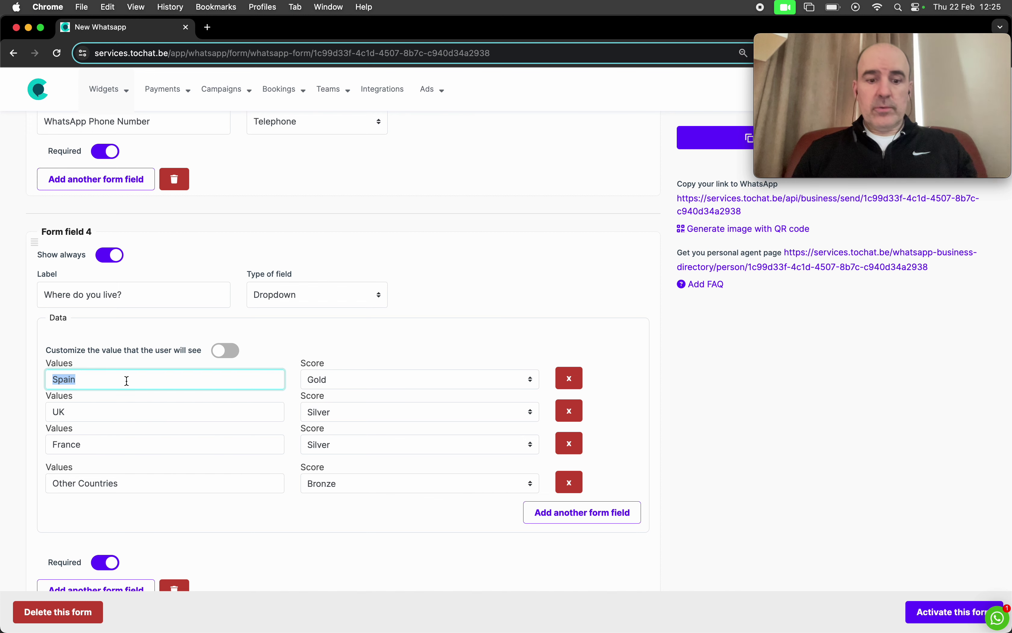
scroll(365, 346, "down", 1)
scroll(365, 346, "down", 5)
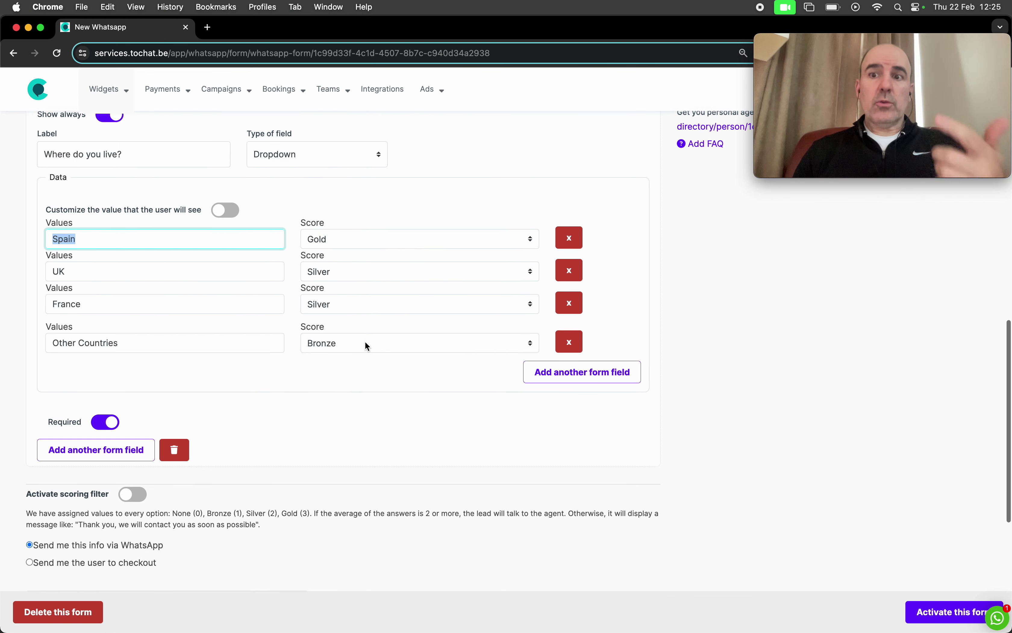
left_click(132, 437)
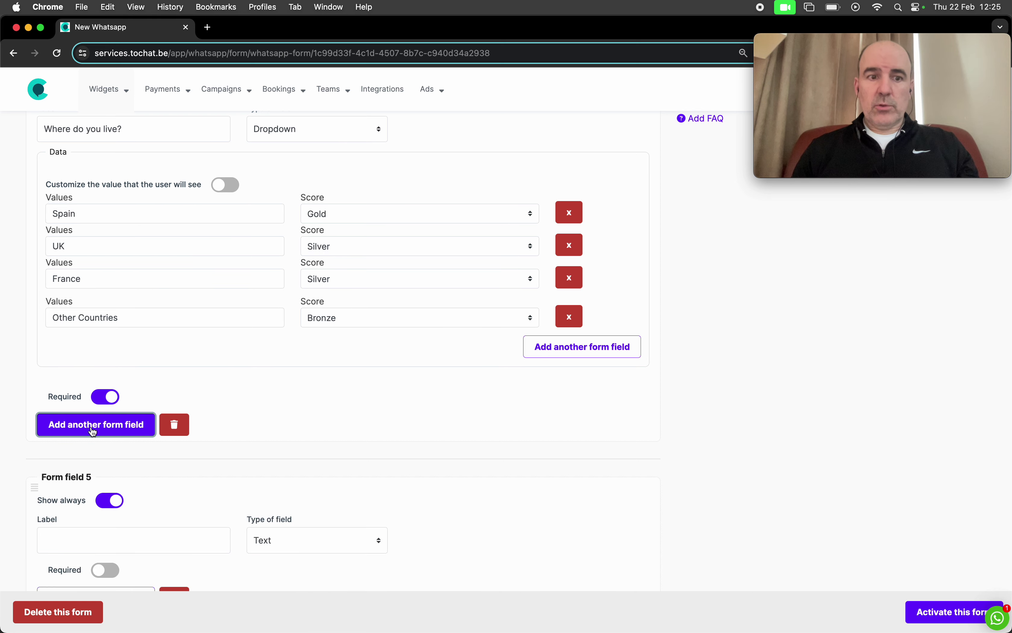
Step: Show Form field 5 only when Form field 4's answer is Spain
scroll(208, 425, "down", 5)
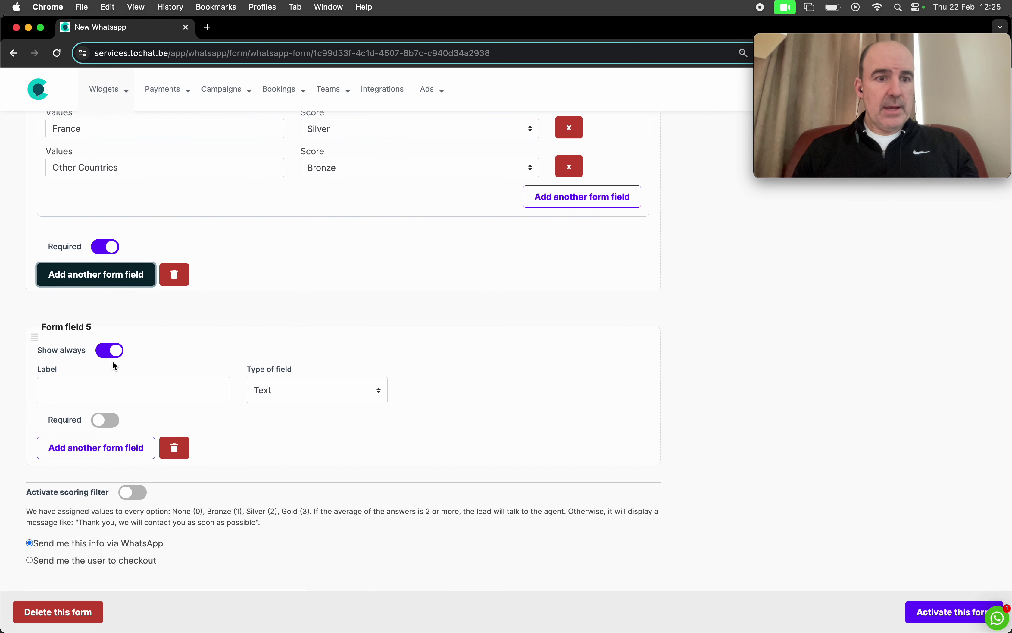
left_click(105, 354)
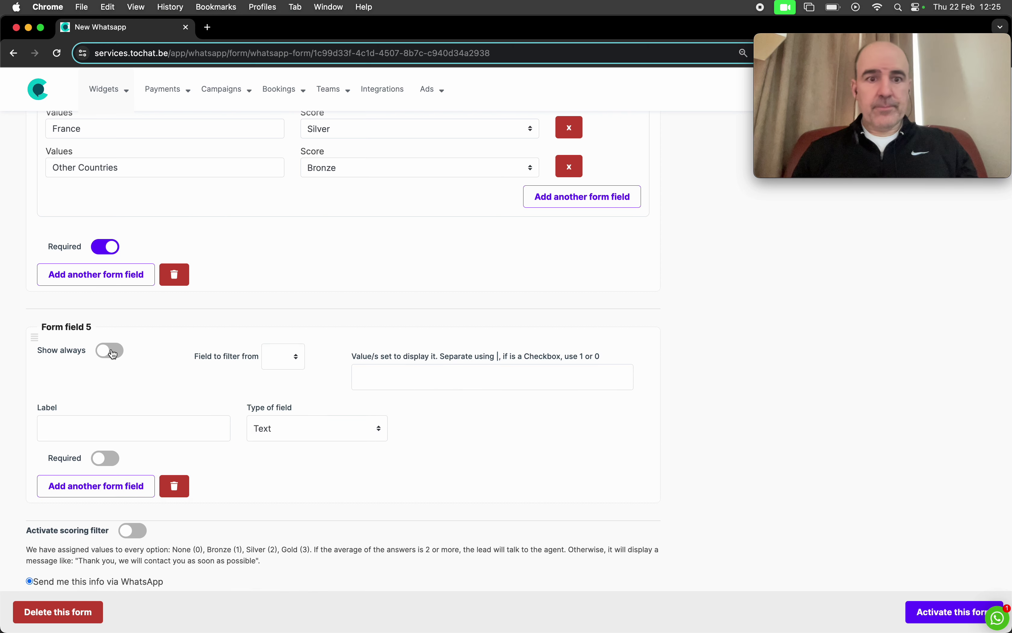
left_click(296, 359)
left_click(293, 394)
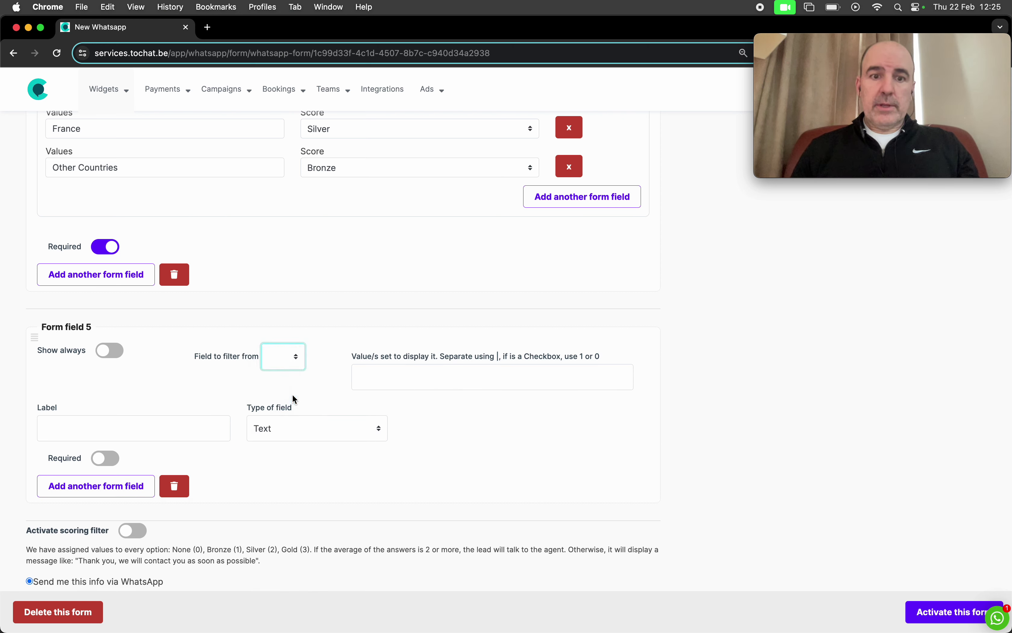
scroll(293, 395, "up", 3)
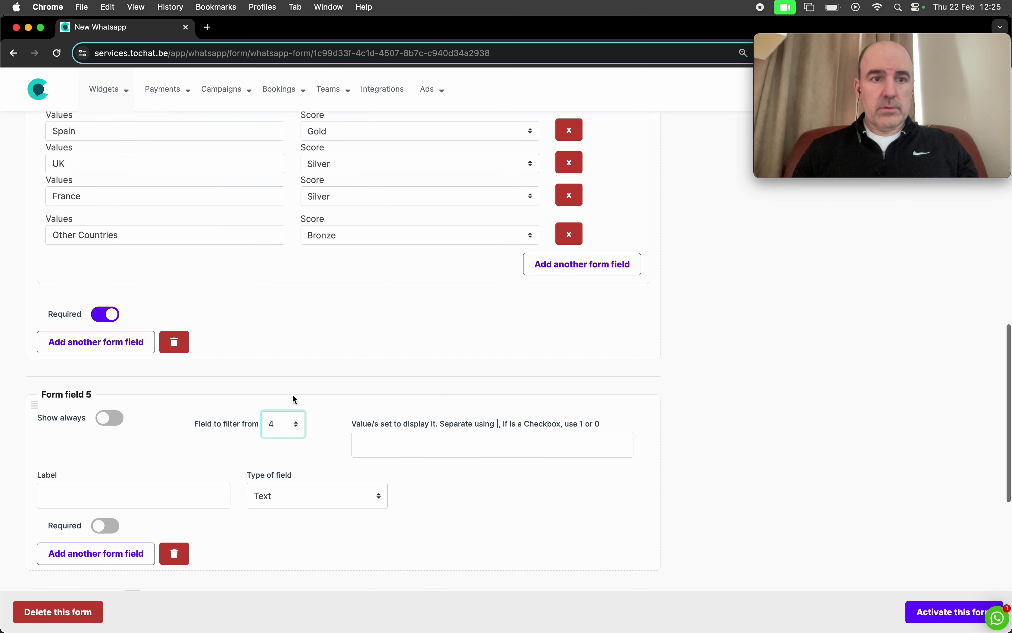
scroll(292, 398, "up", 3)
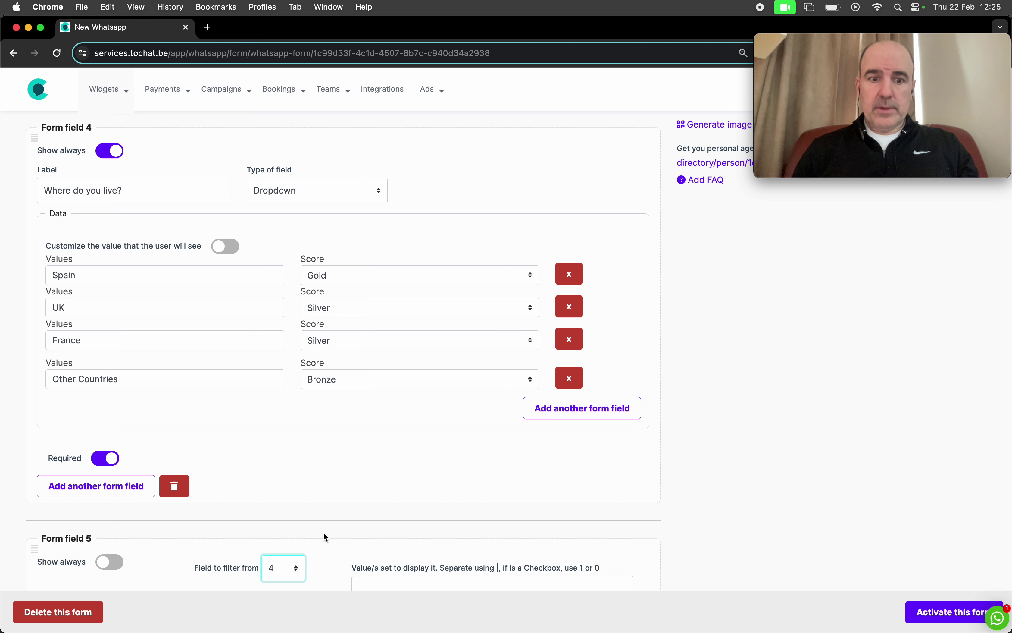
scroll(328, 467, "down", 4)
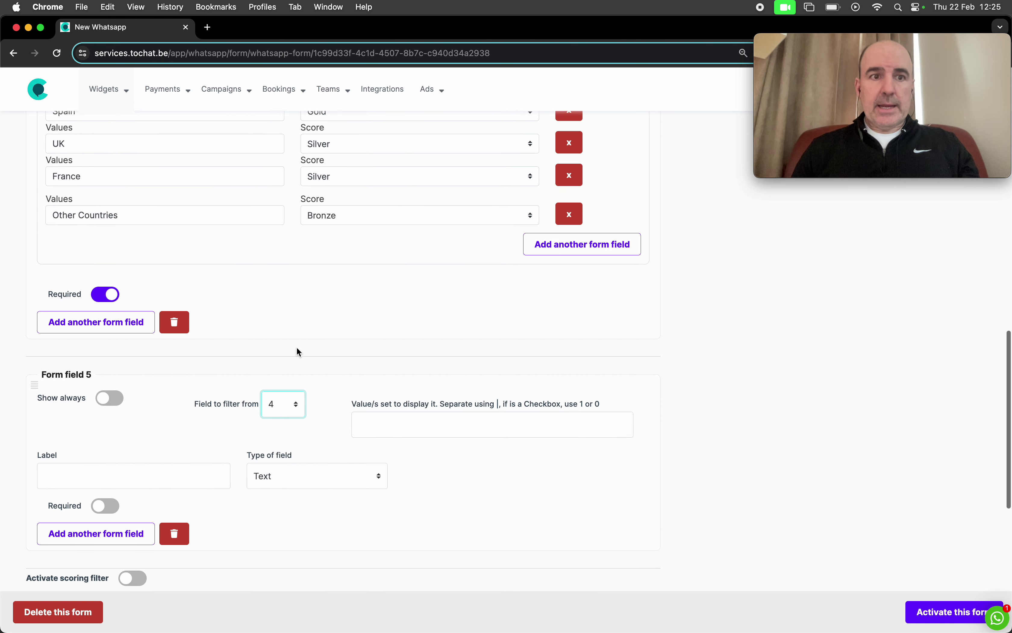
left_click(389, 449)
type("Spain")
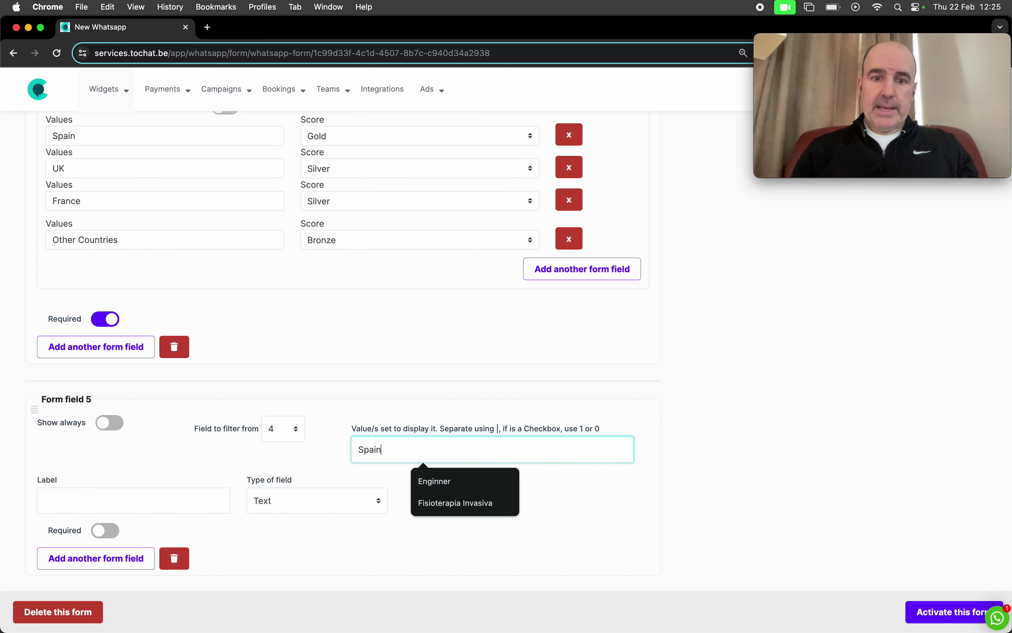
left_click(460, 381)
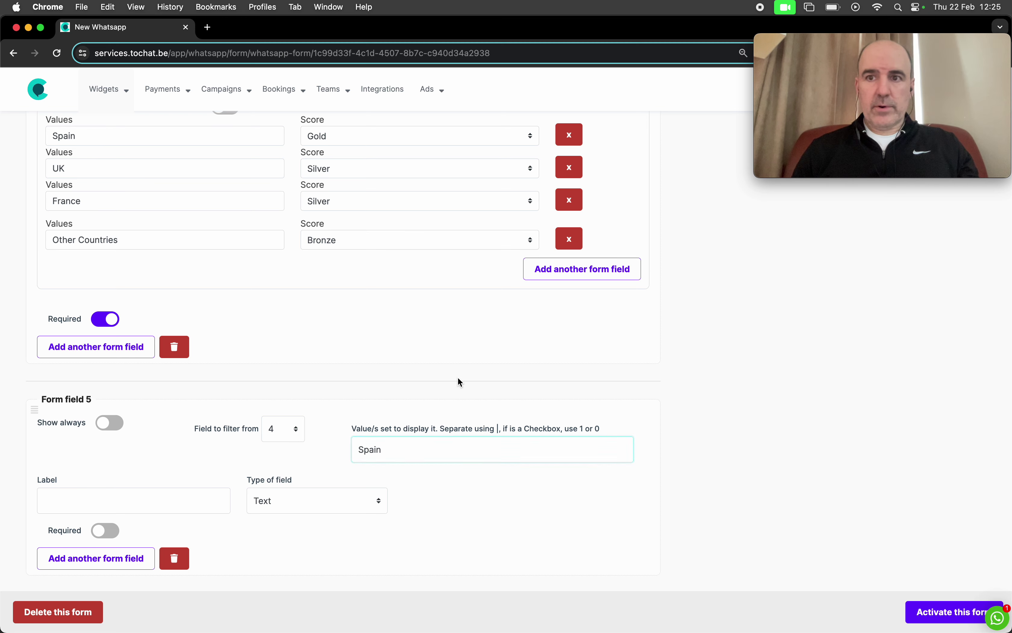
Step: Label Form field 5 'What is your zip code?'
scroll(346, 436, "down", 3)
left_click(134, 375)
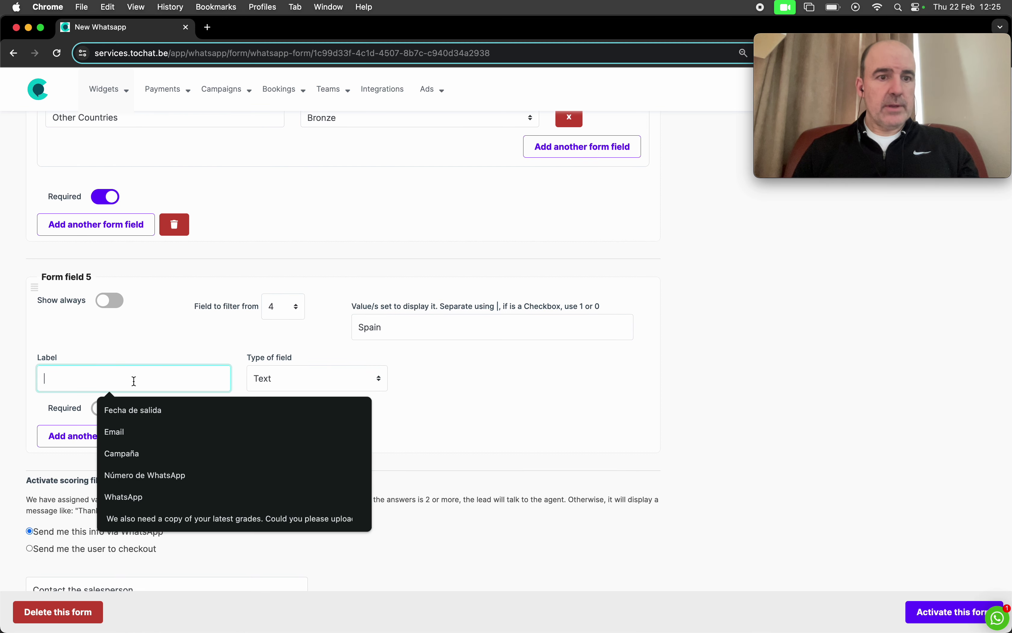
type("What is ")
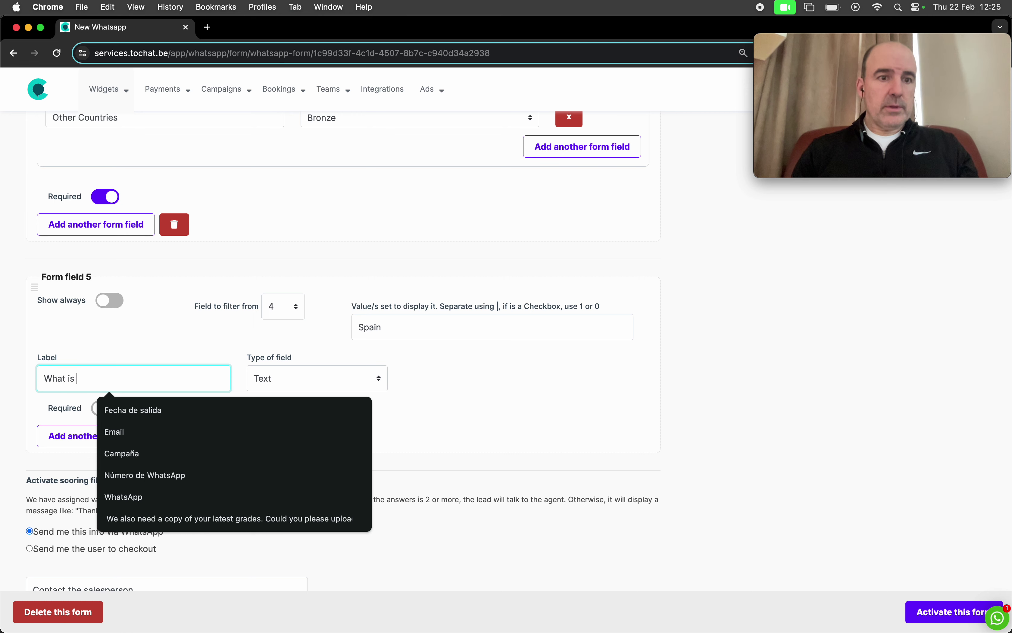
type("your zip code")
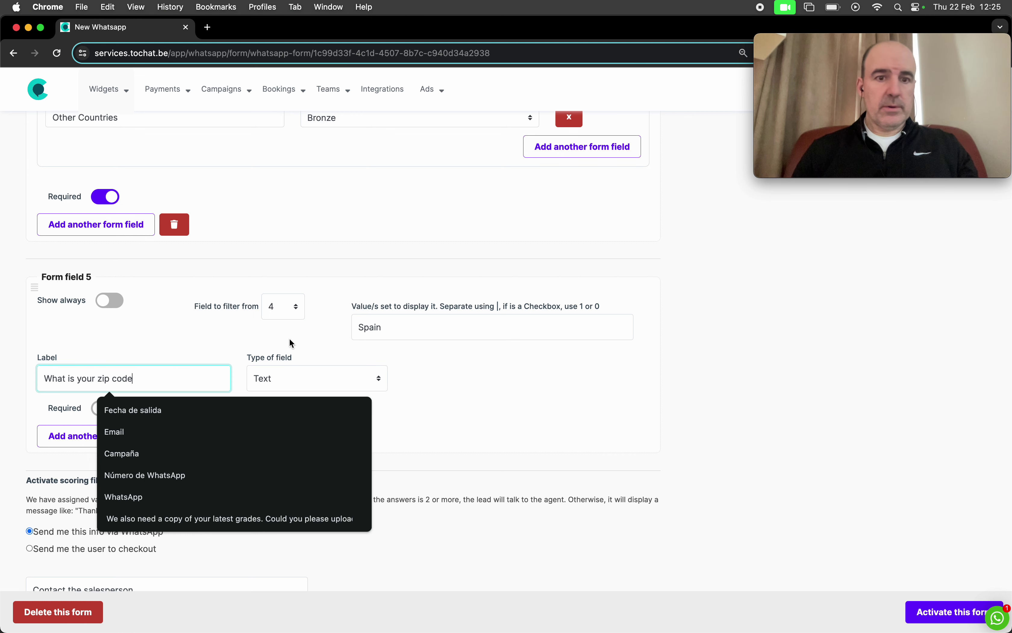
left_click(459, 405)
left_click(195, 384)
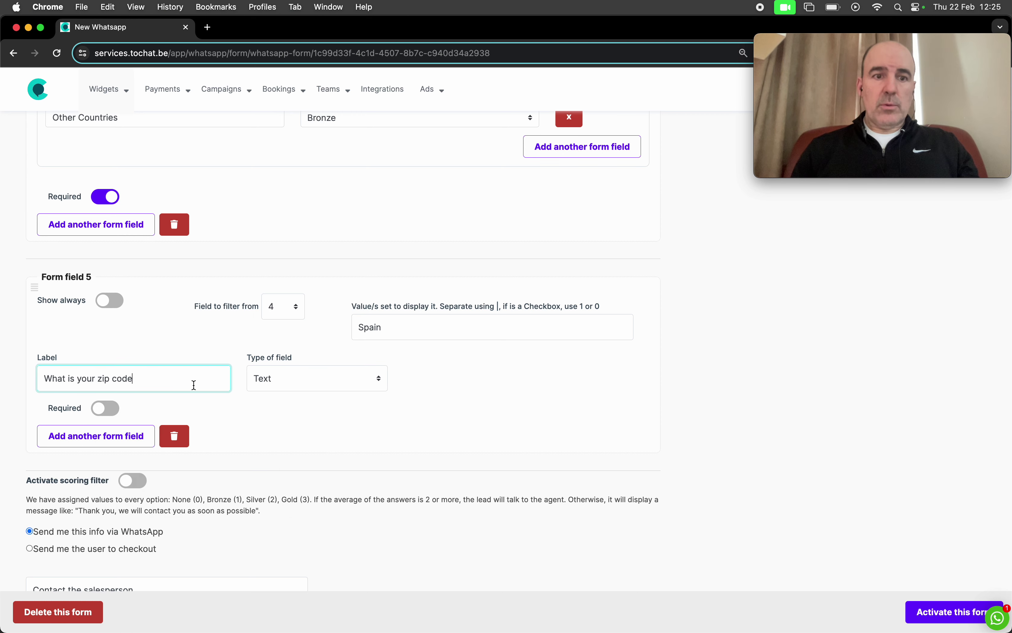
type("?")
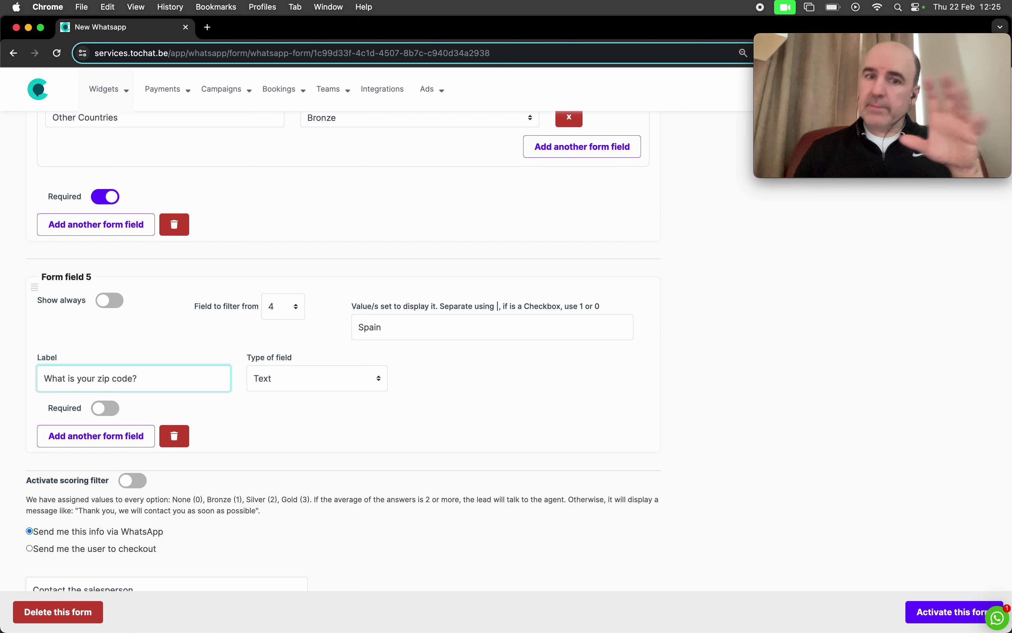
left_click(524, 402)
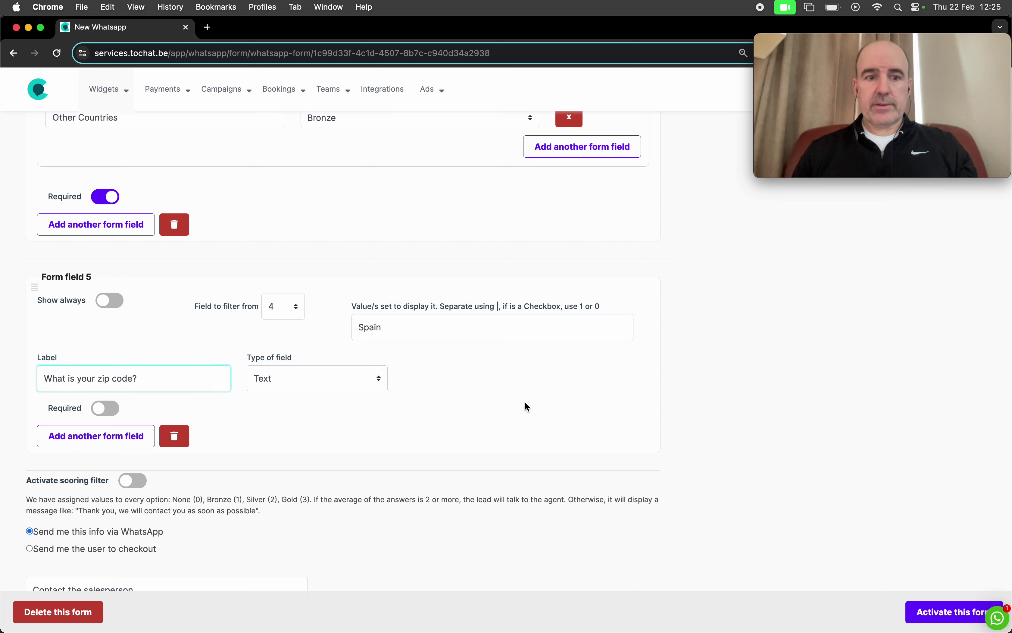
scroll(534, 410, "down", 3)
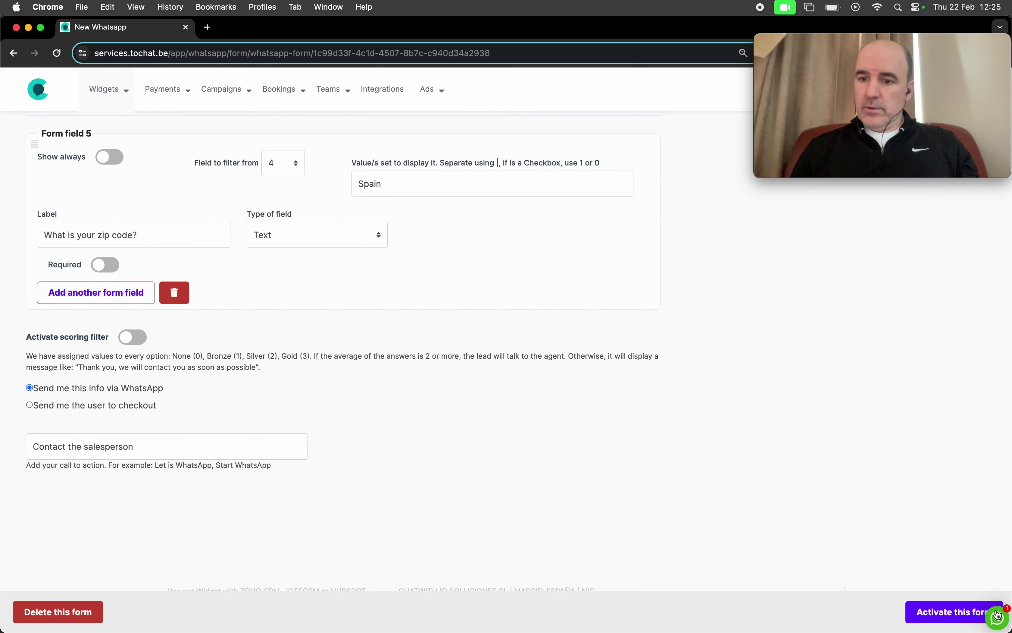
Step: Activate the form and fill the preview's name, e-mail and phone with test details
left_click(955, 613)
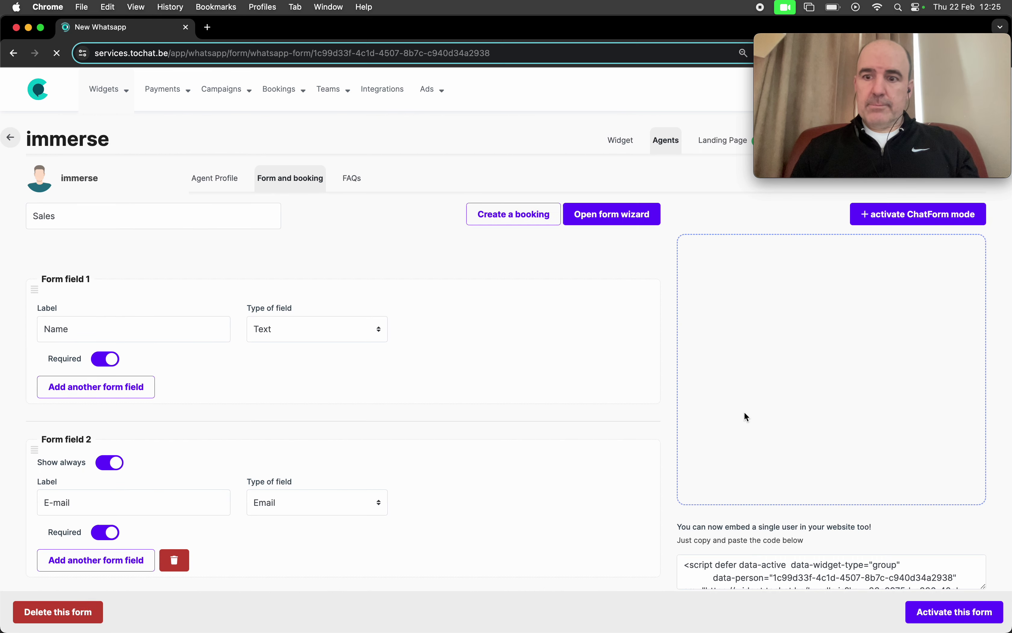
scroll(744, 412, "up", 15)
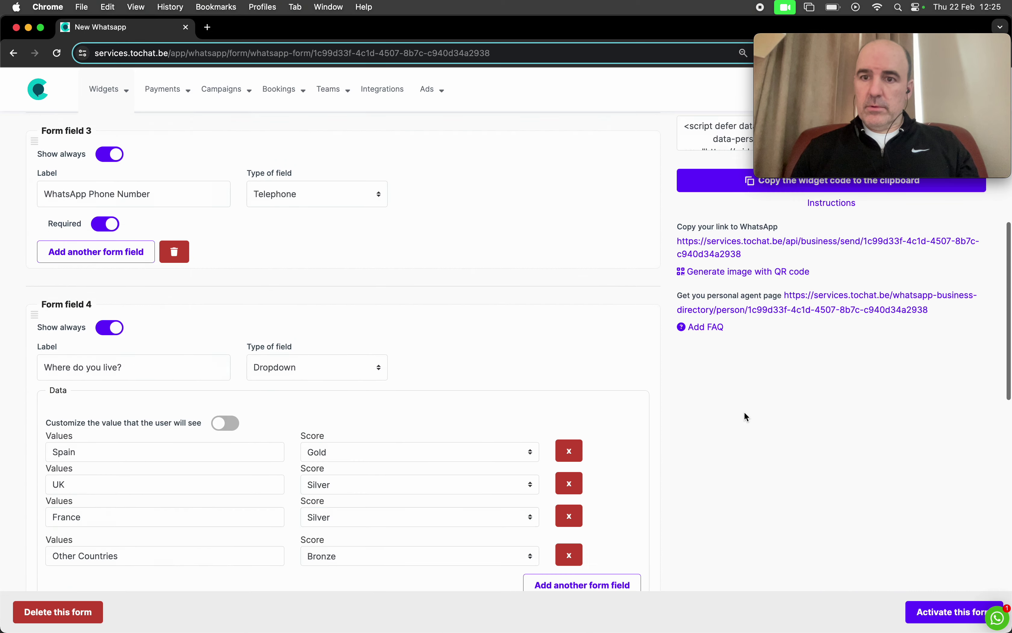
scroll(744, 411, "up", 4)
left_click(787, 363)
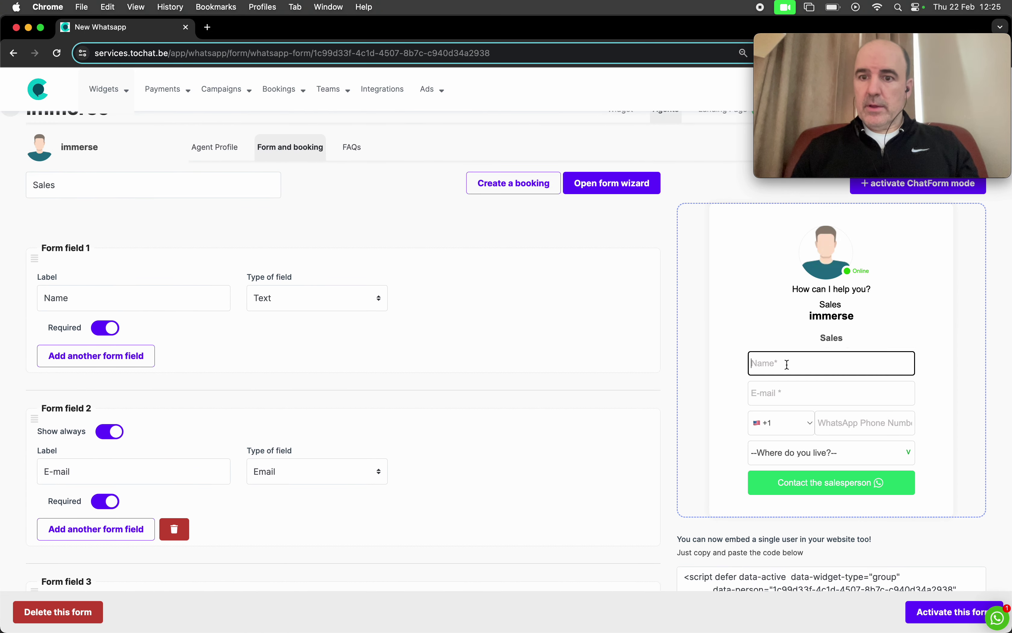
type("cesar")
key("Tab")
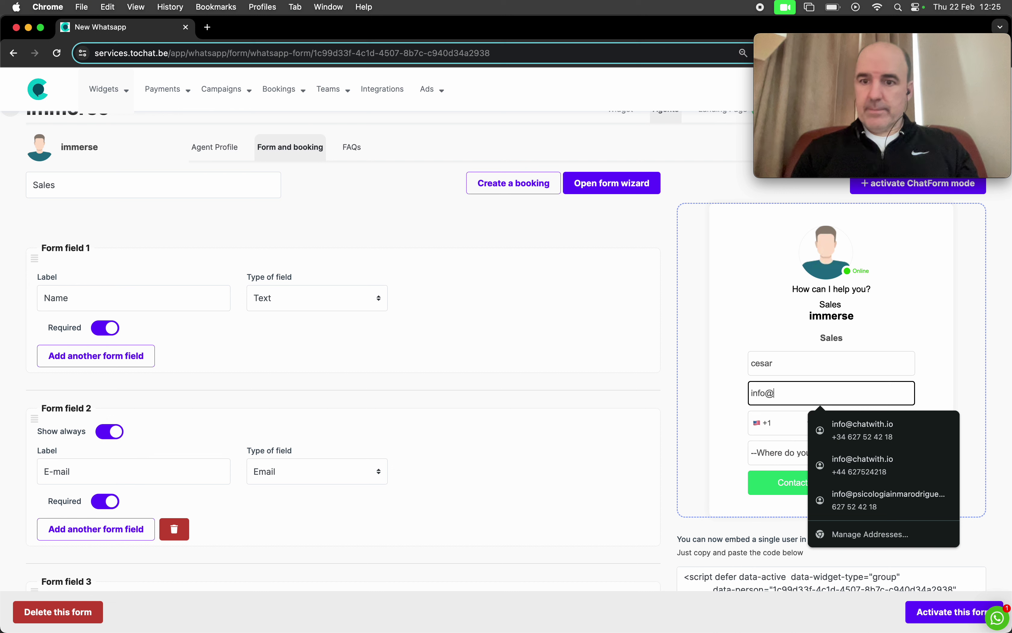
type("info@")
left_click(862, 425)
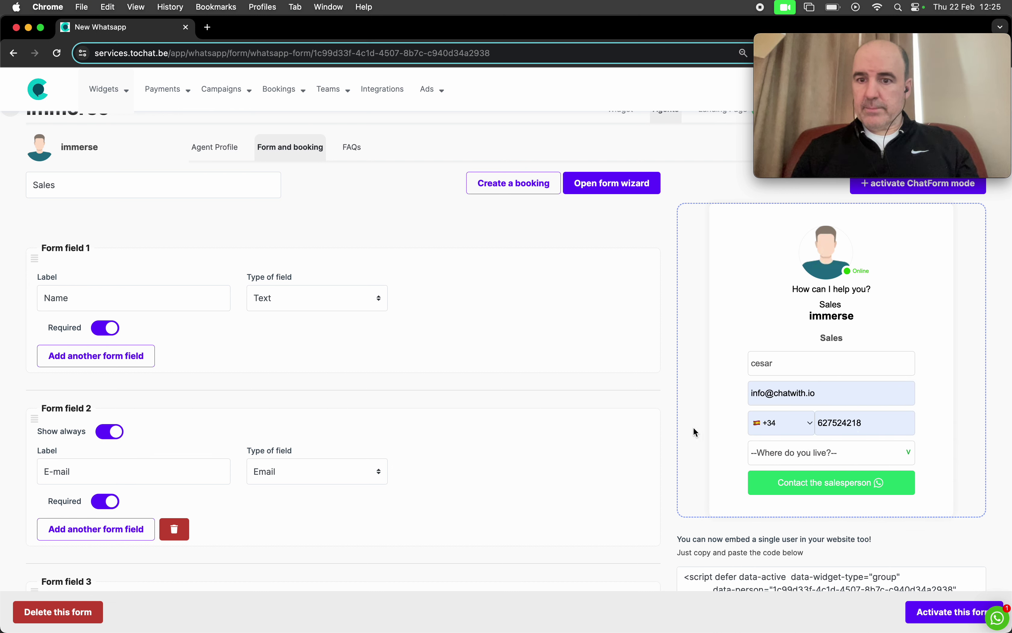
Step: Choose Spain to reveal the zip code question, then UK to hide it
left_click(756, 459)
left_click(773, 469)
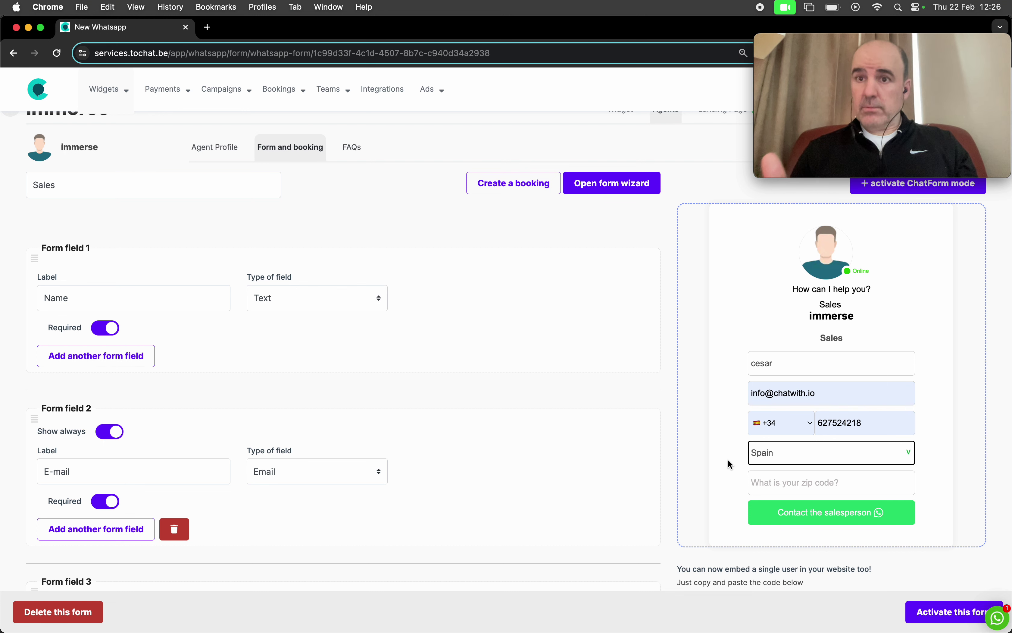
left_click(779, 451)
left_click(784, 467)
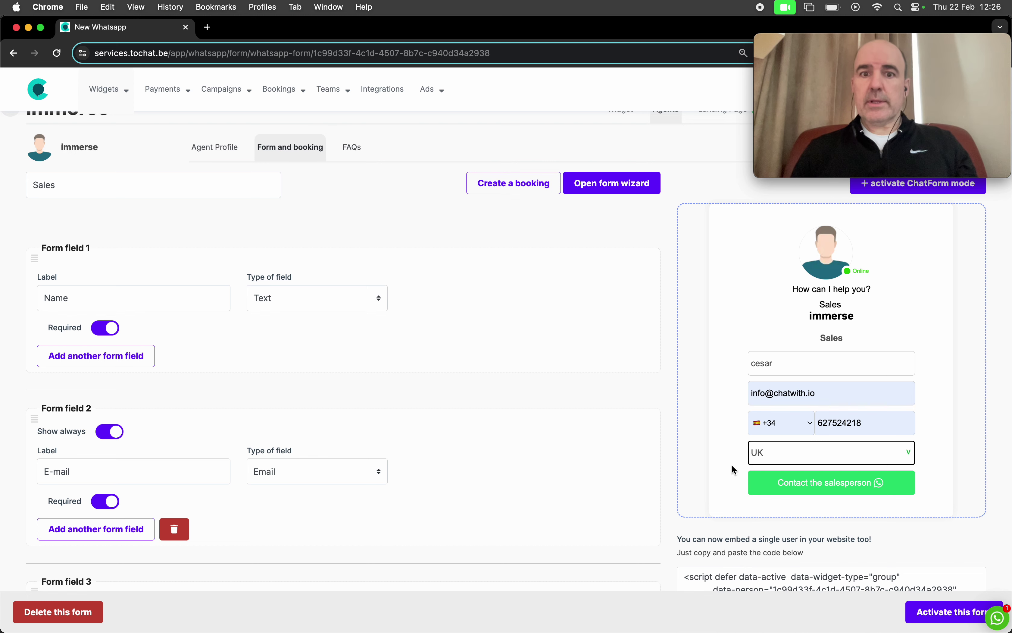
scroll(669, 382, "down", 1)
scroll(651, 384, "down", 3)
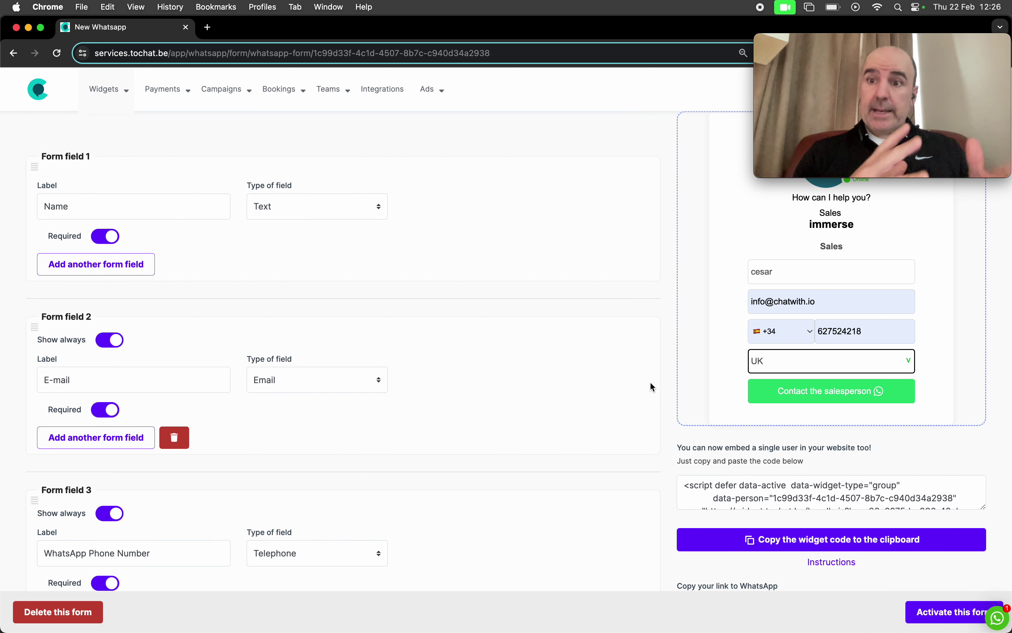
scroll(651, 386, "down", 15)
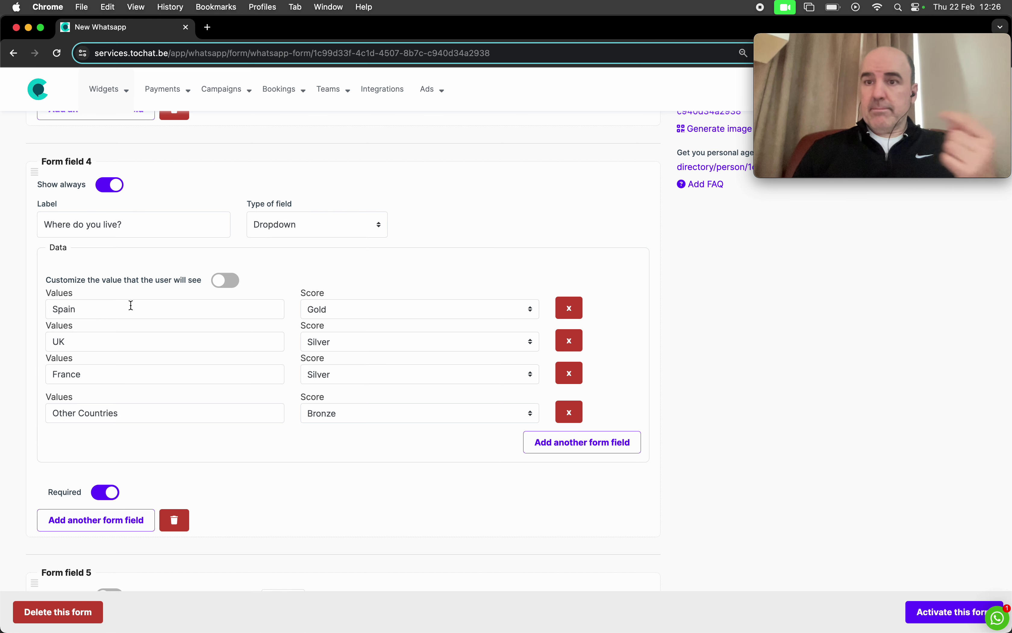
scroll(187, 375, "down", 5)
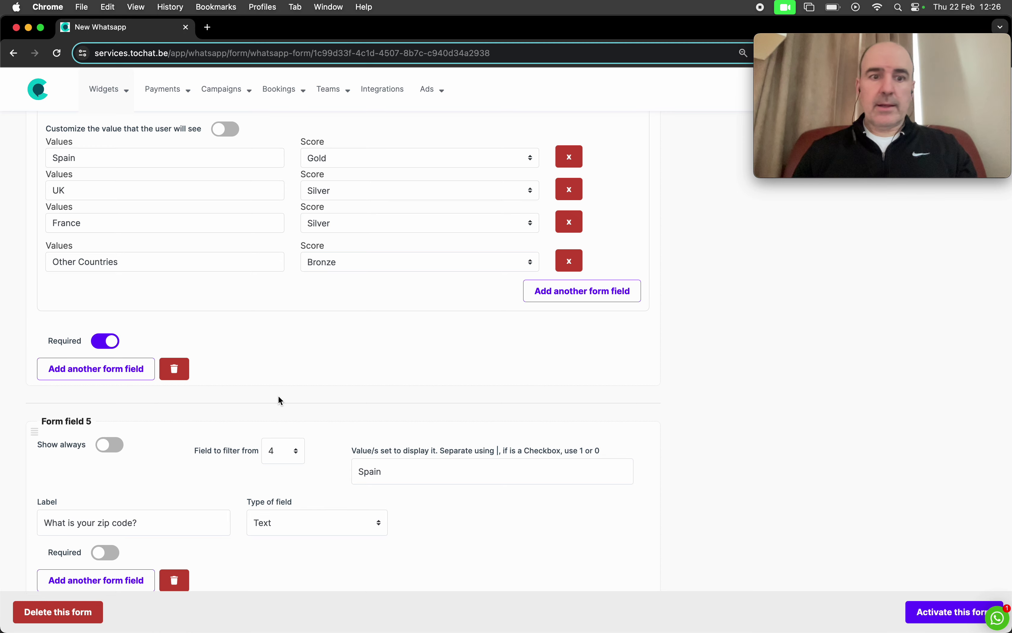
scroll(279, 401, "down", 5)
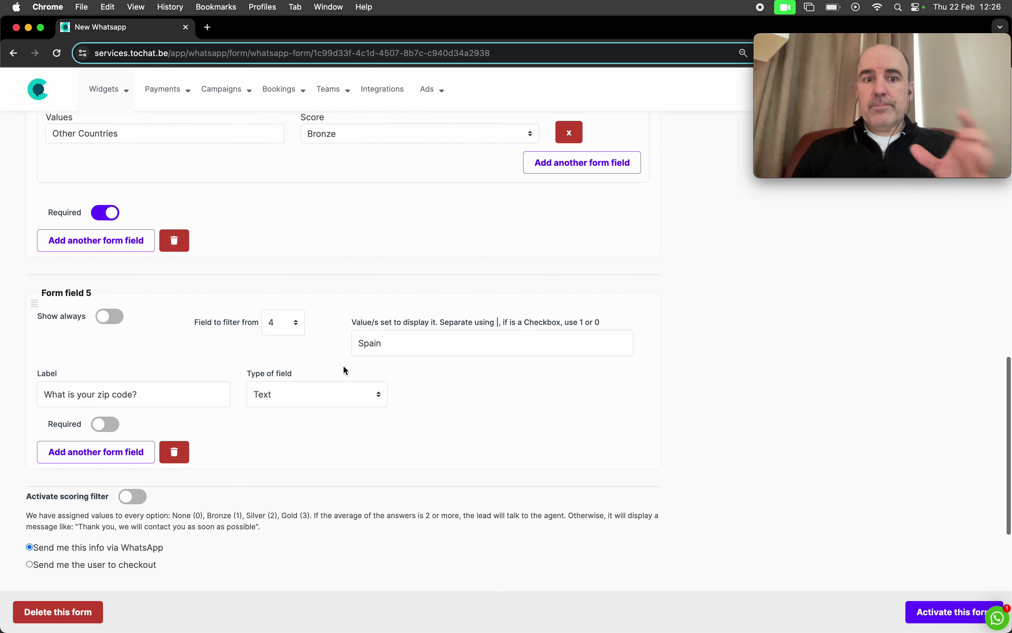
scroll(343, 366, "up", 10)
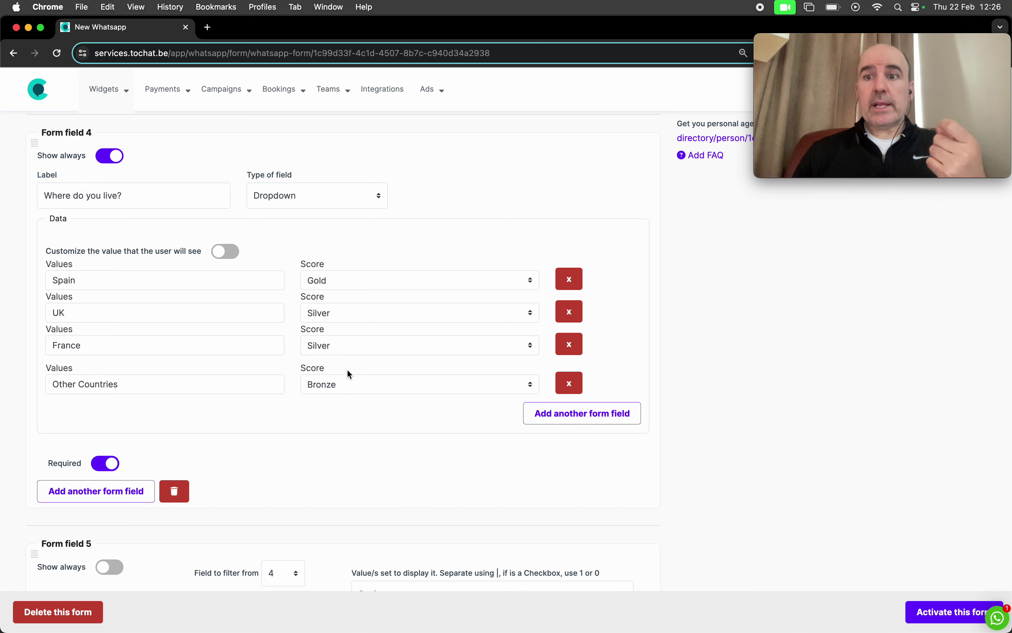
scroll(358, 399, "down", 20)
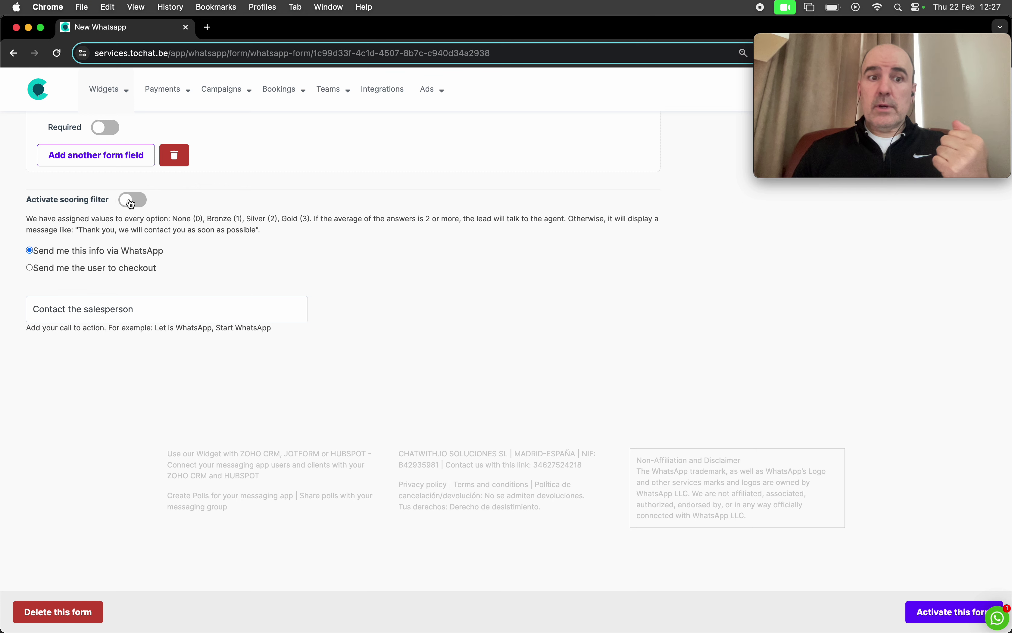
Step: Switch on the 'Activate scoring filter' toggle and review its scoring explanation
left_click(131, 204)
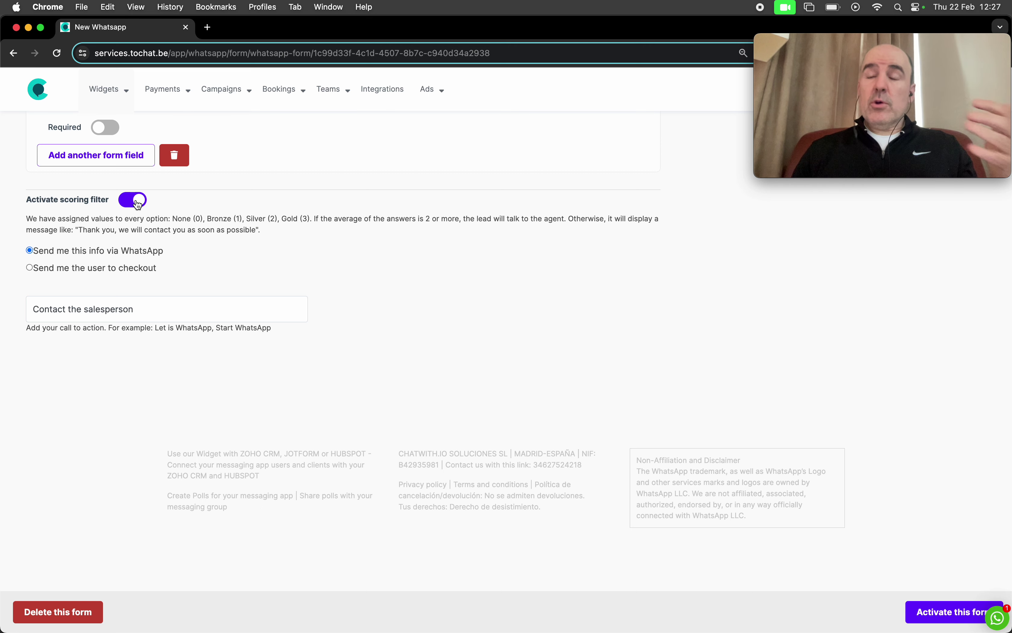
scroll(173, 219, "up", 10)
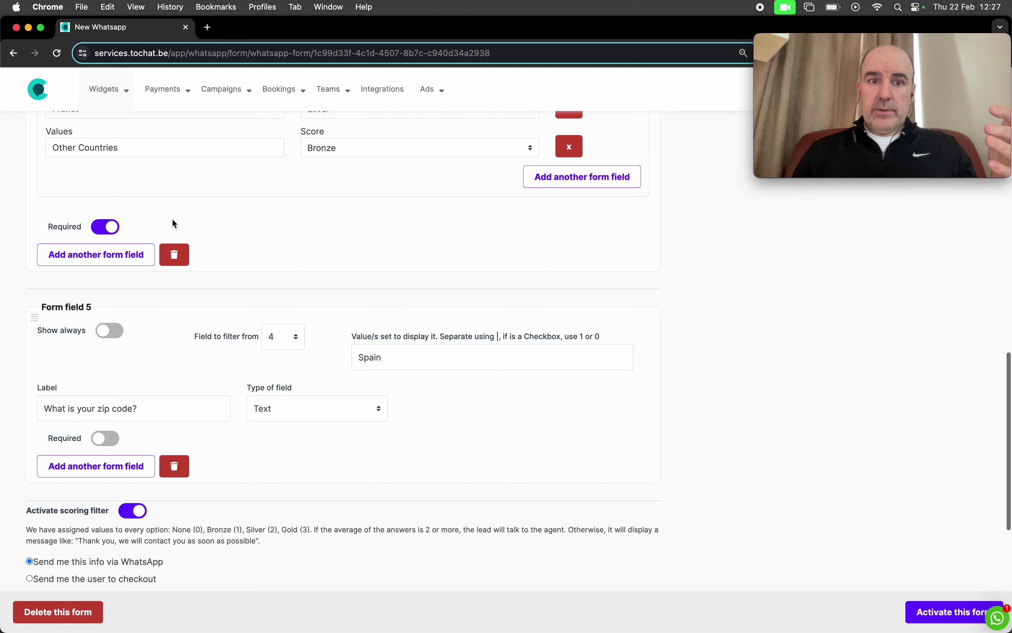
scroll(373, 384, "down", 7)
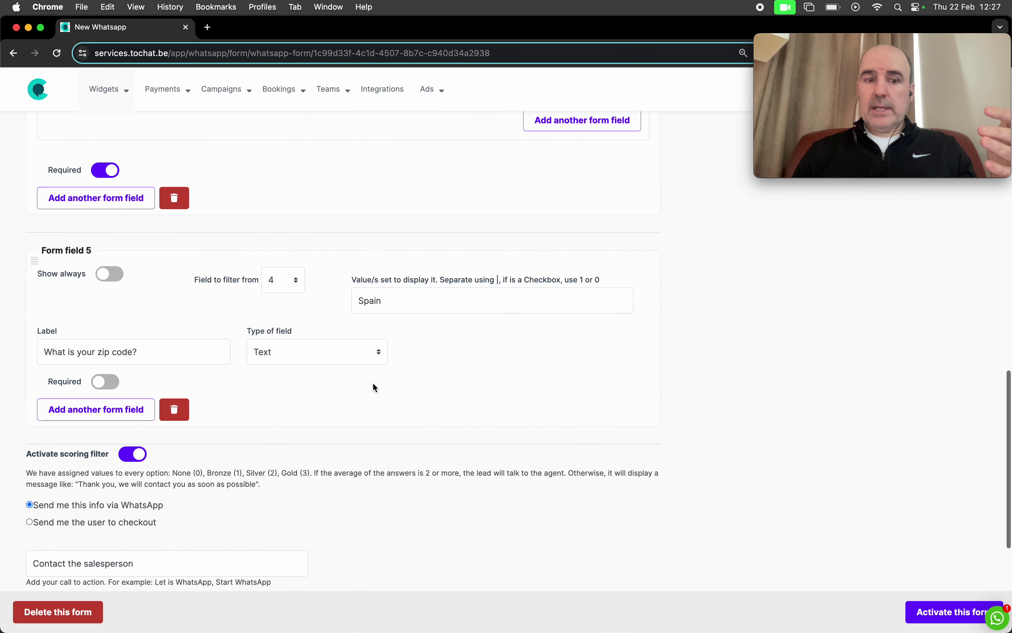
triple_click(215, 409)
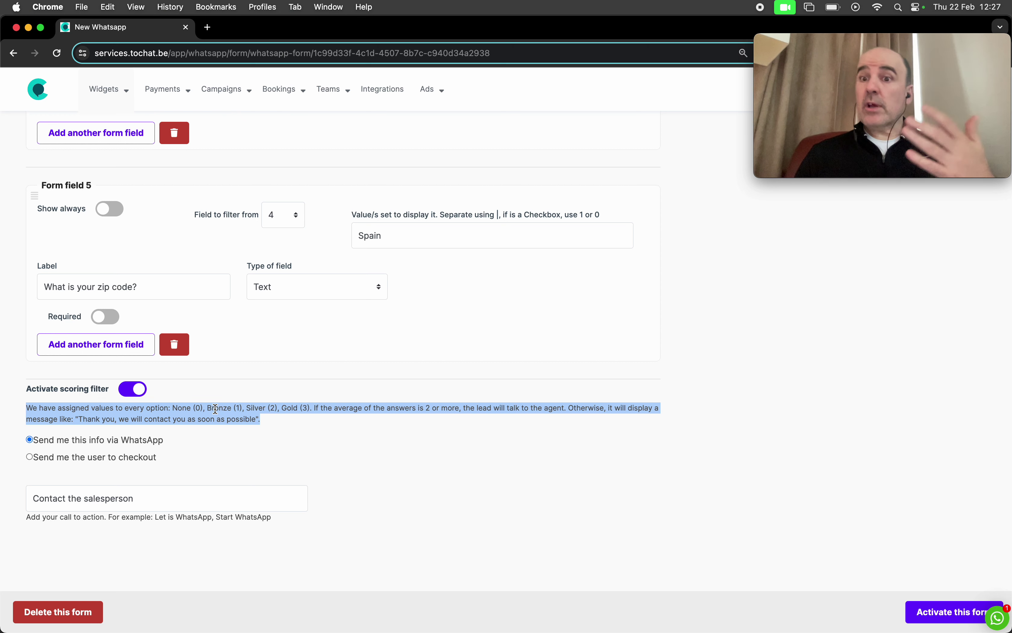
left_click(321, 470)
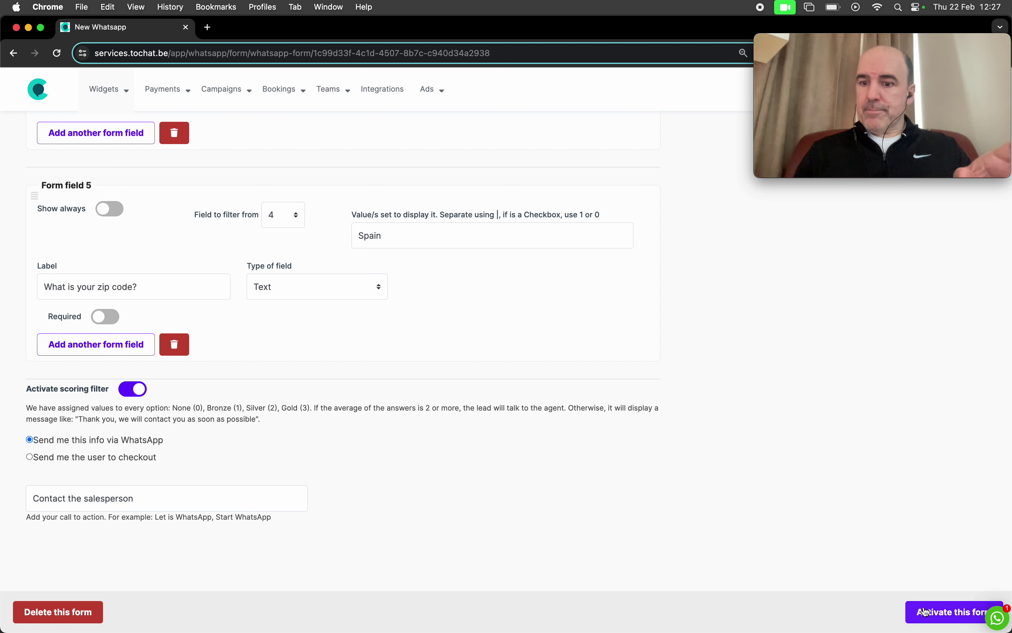
Step: Activate the form and fill the preview with a test name, e-mail and phone
left_click(928, 615)
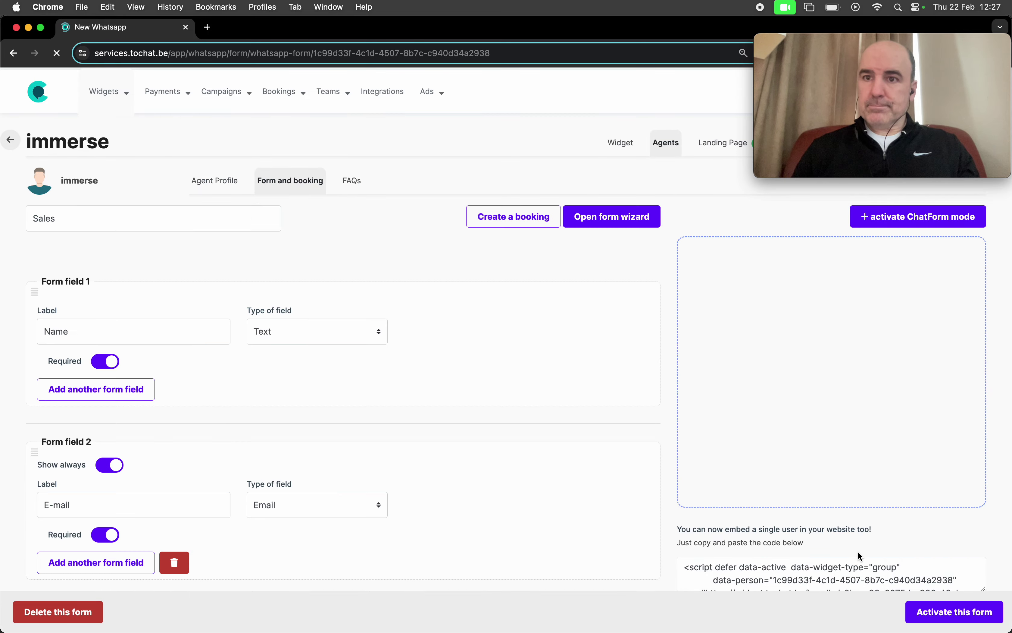
scroll(796, 400, "up", 20)
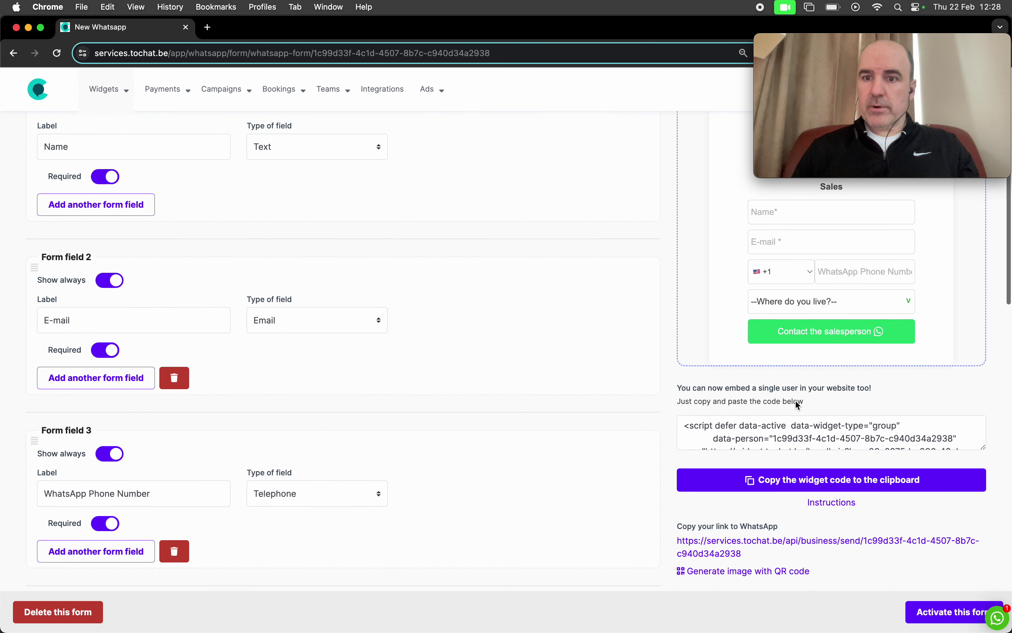
left_click(784, 322)
type("cesar")
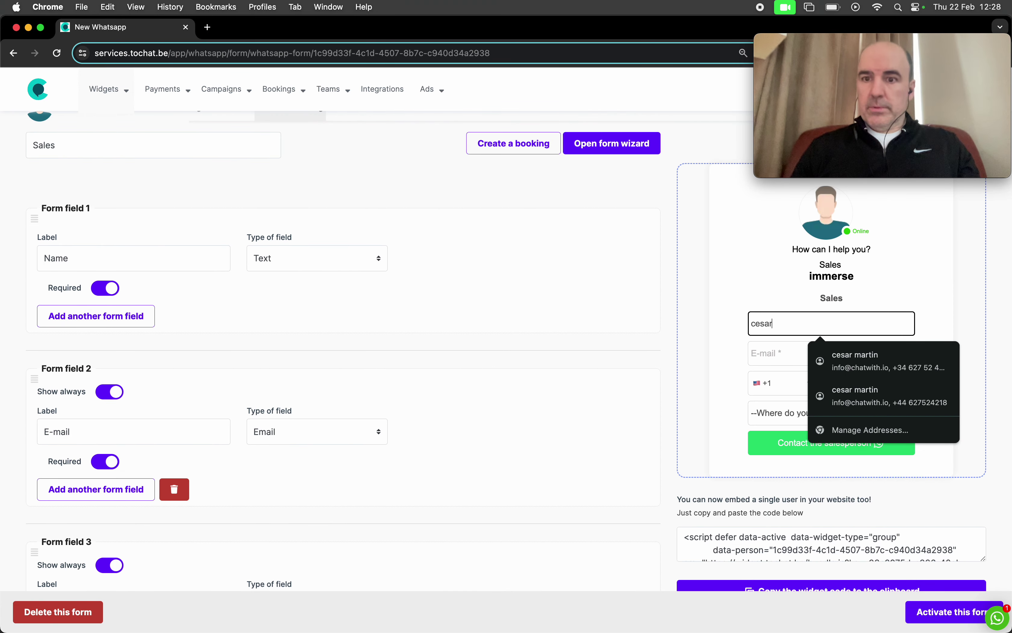
left_click(760, 355)
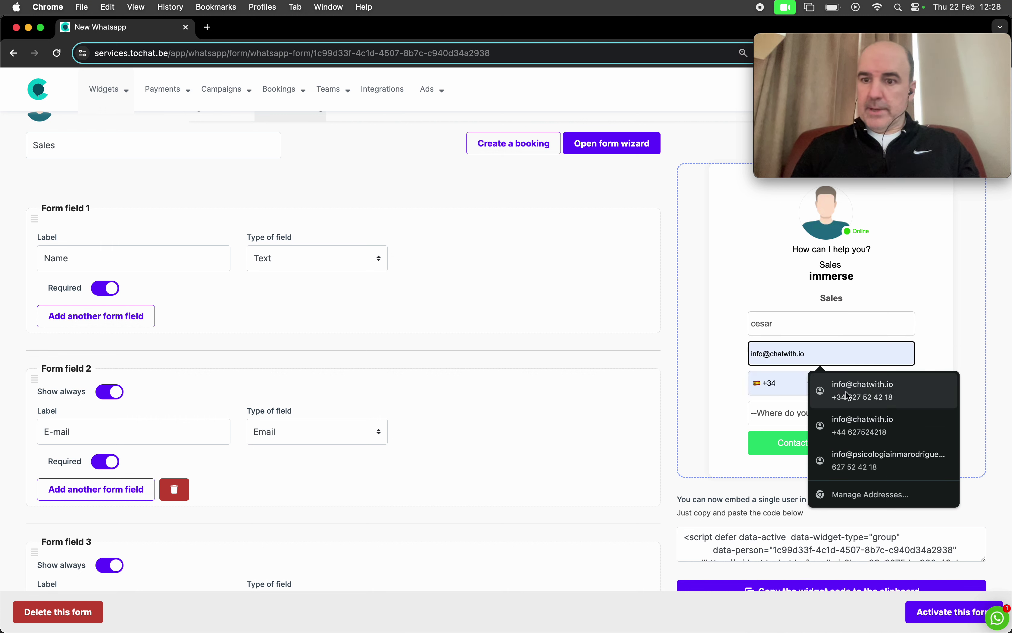
left_click(867, 389)
Step: Choose Other Countries as the place of residence and submit the test lead
left_click(812, 413)
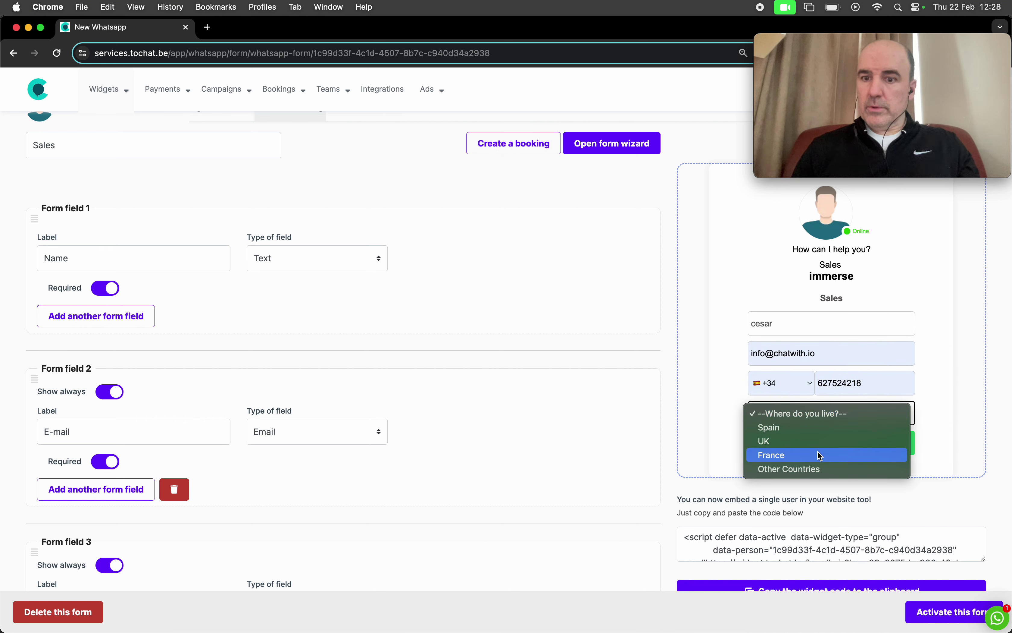
left_click(820, 469)
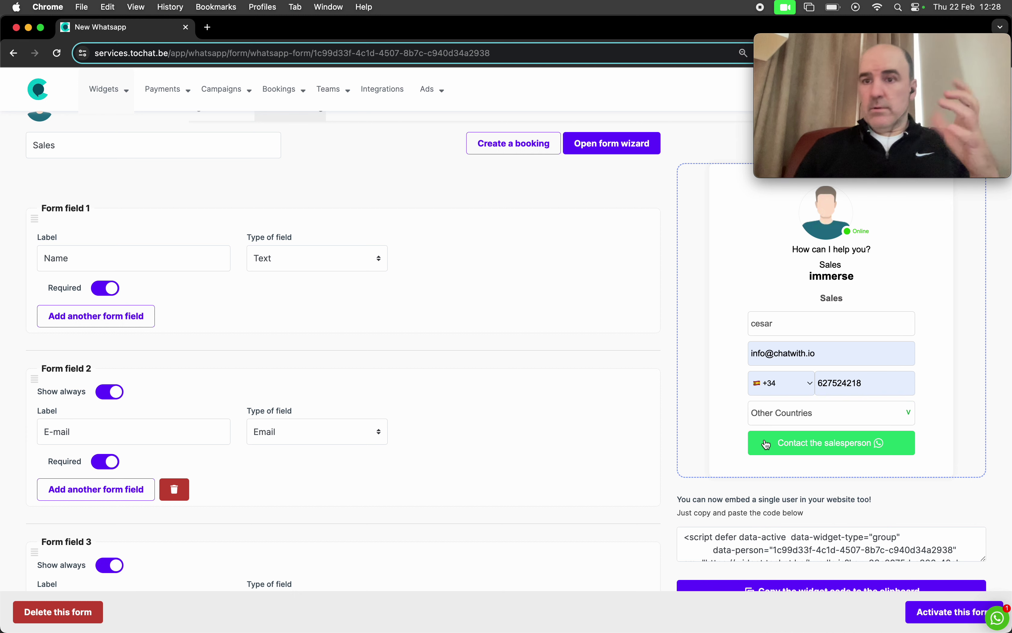
left_click(787, 446)
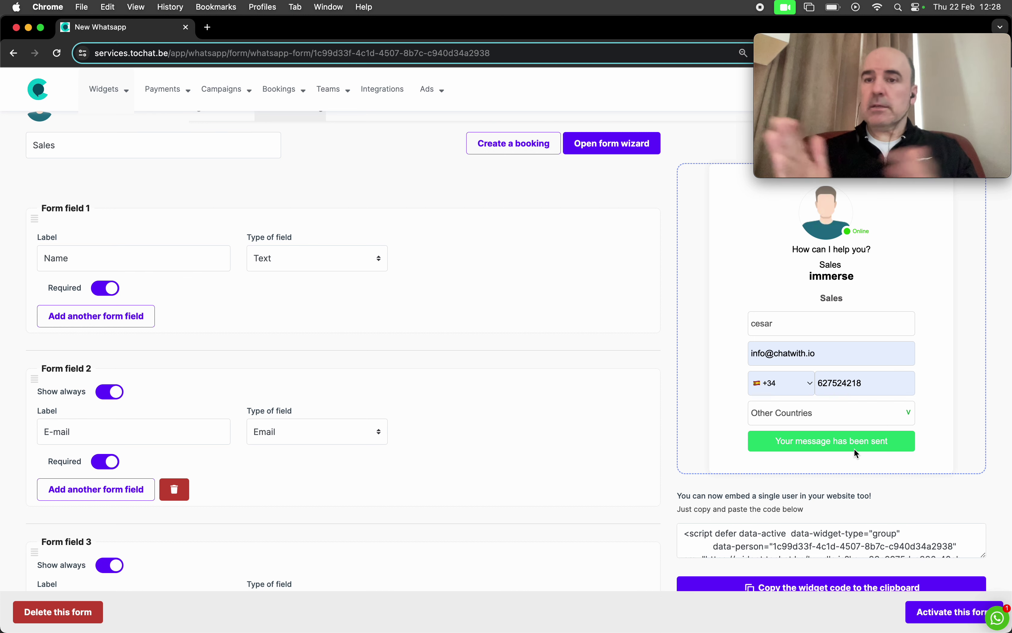
Step: Check in Leads that the Other Countries test lead scored Bronze, then return to Agents
scroll(609, 314, "up", 3)
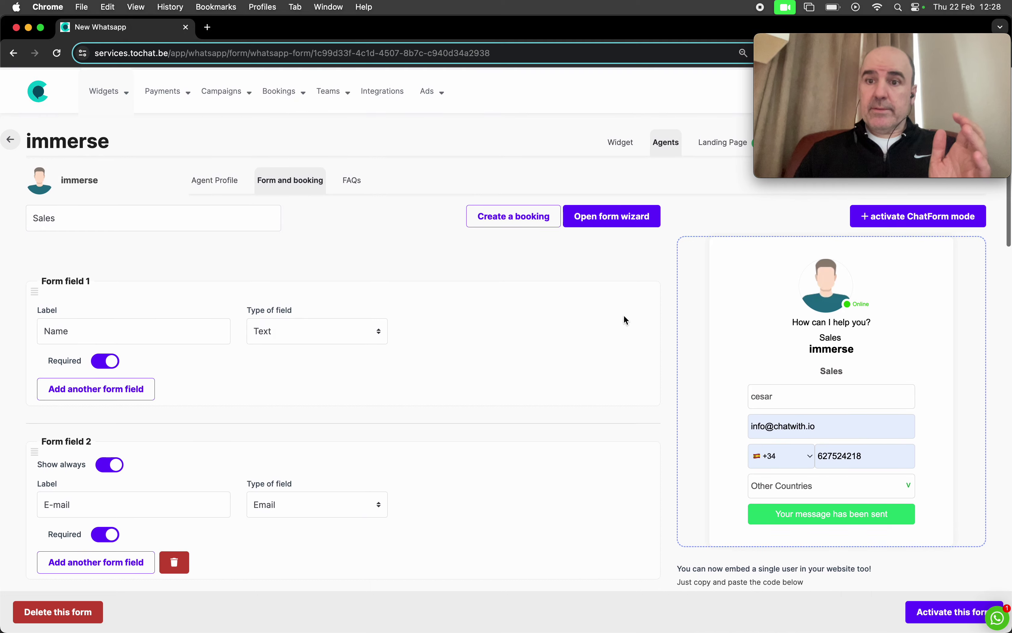
left_click_drag(836, 41, 824, 466)
left_click(906, 144)
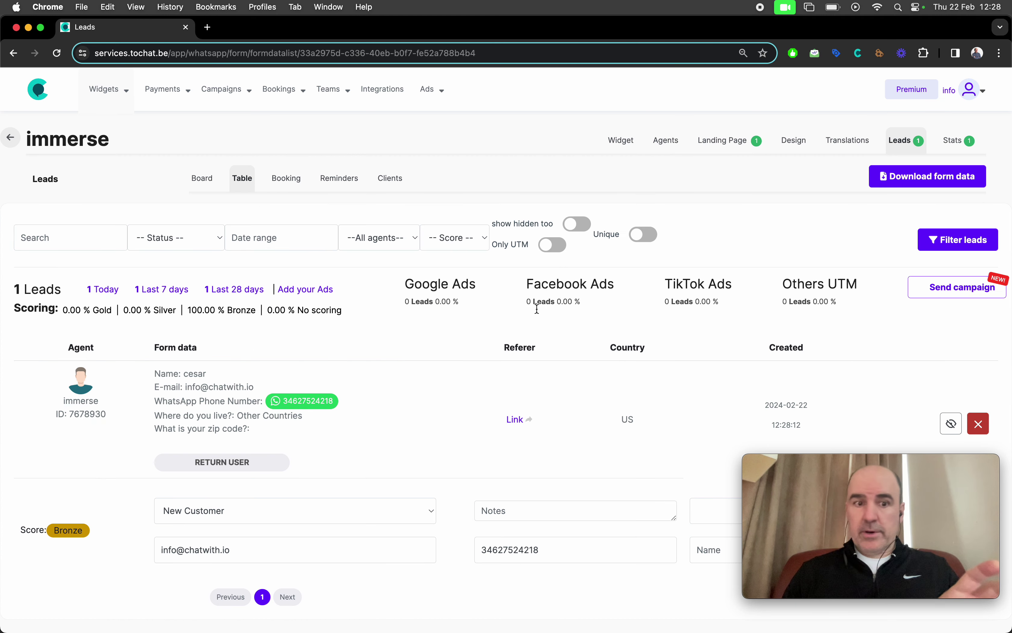
double_click(72, 530)
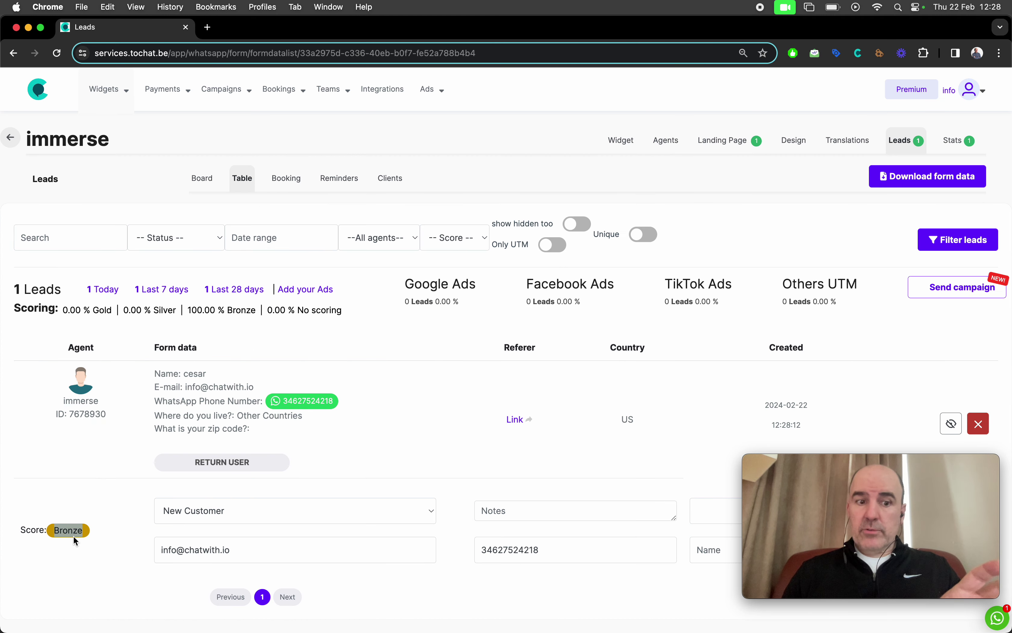
left_click_drag(160, 371, 298, 423)
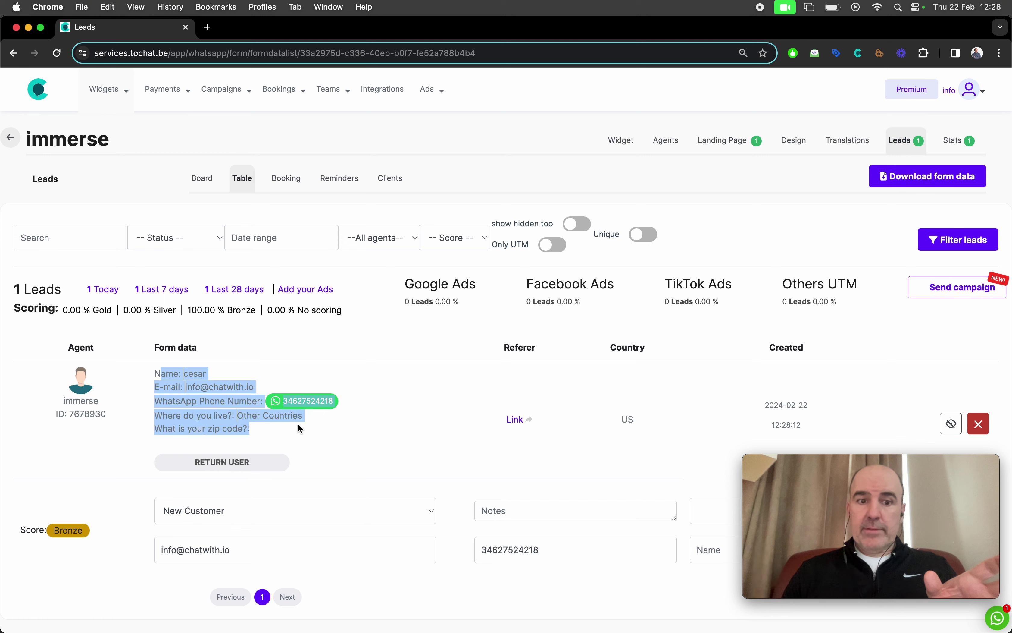
left_click(302, 430)
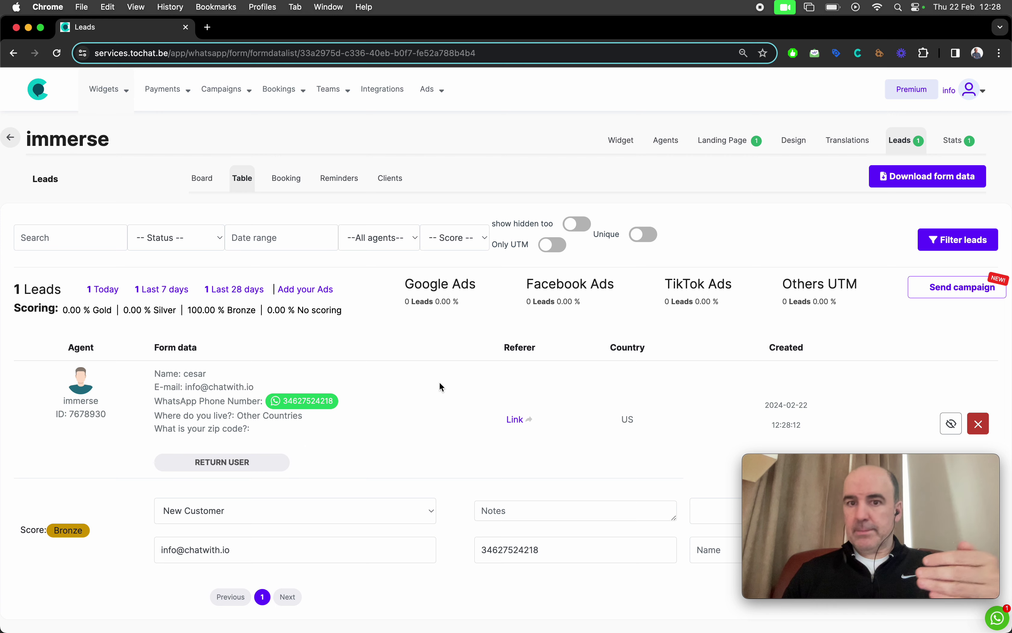
left_click(663, 145)
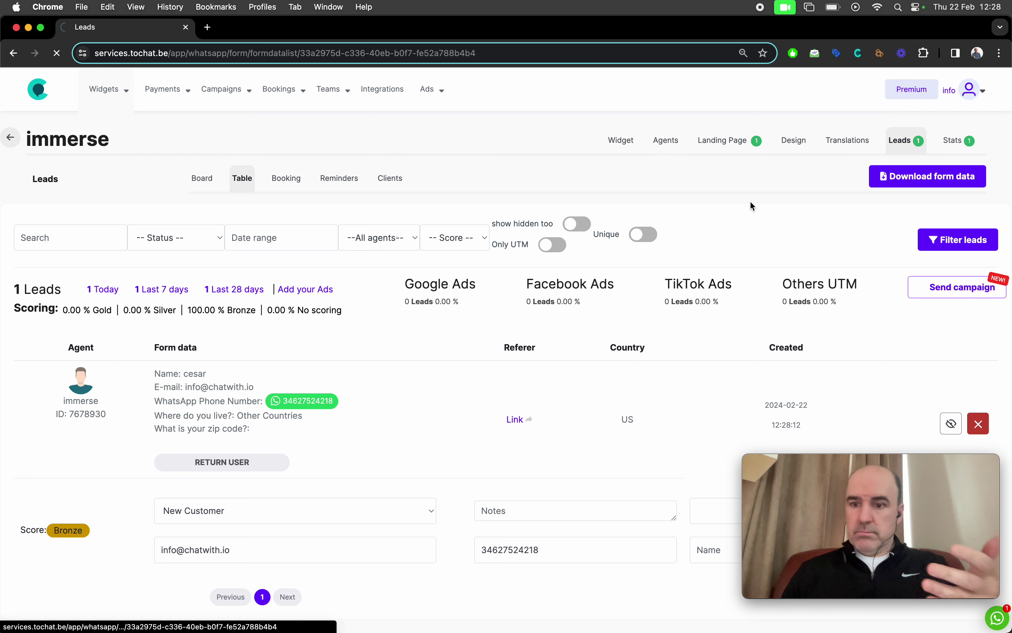
Step: Reopen the agent and fill the preview with a test name, e-mail and phone
left_click(978, 288)
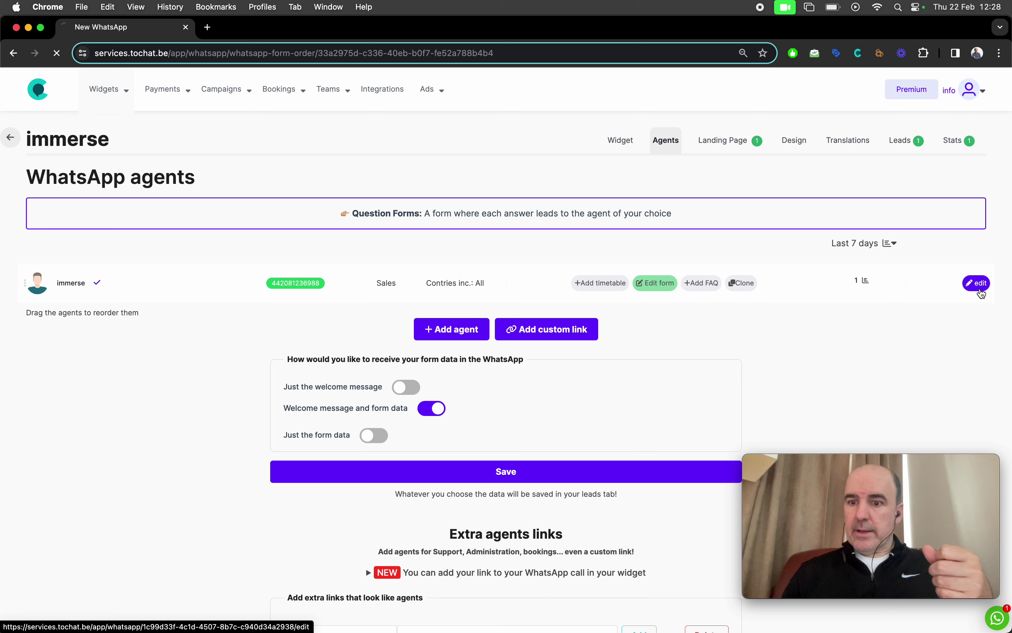
scroll(725, 322, "down", 4)
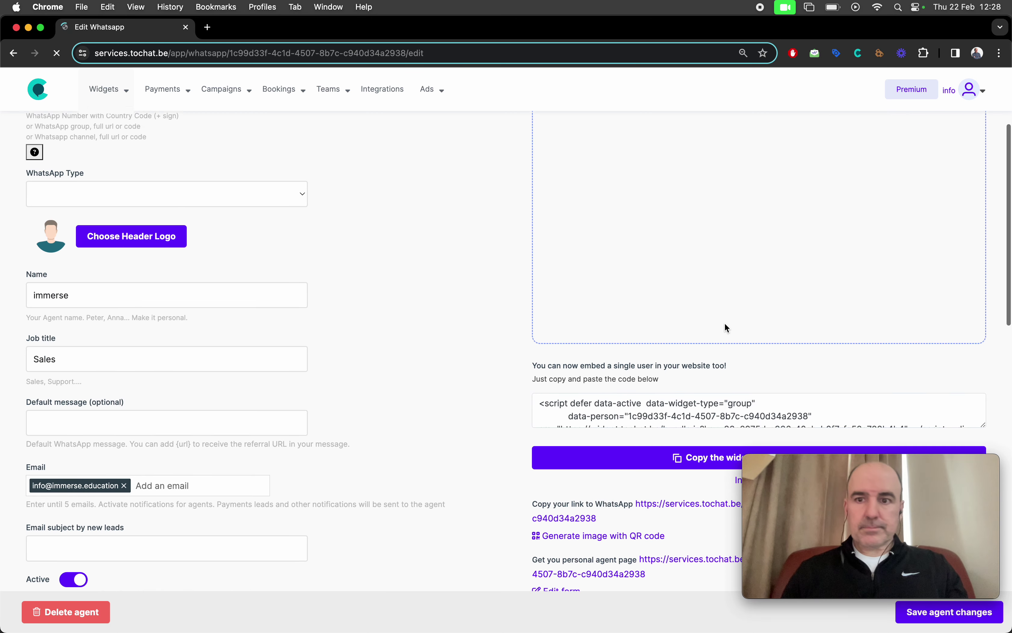
scroll(724, 322, "up", 2)
left_click(713, 310)
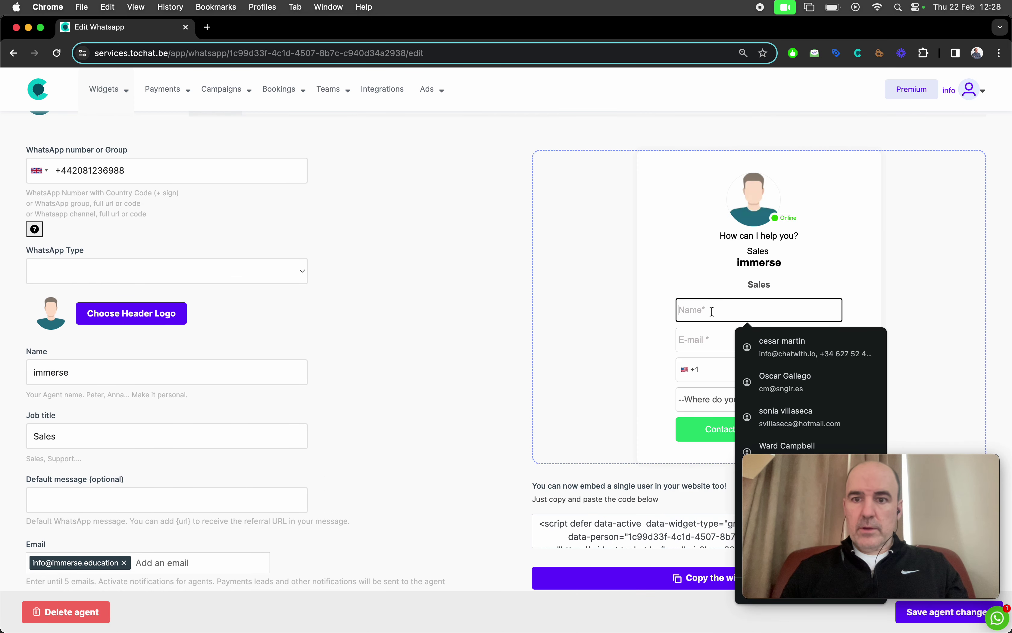
type("cesar")
key("Tab")
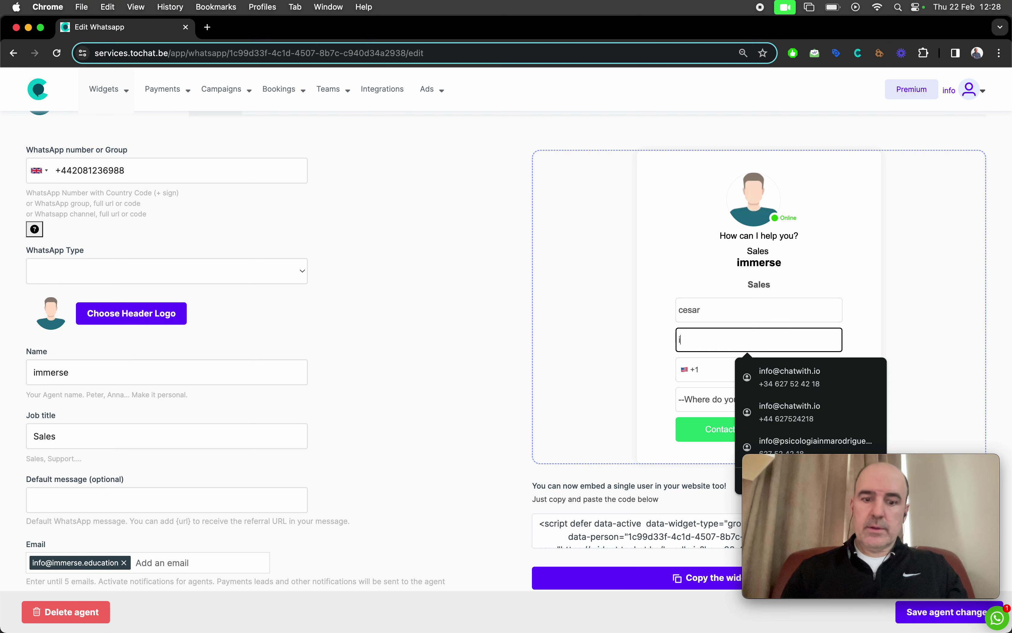
left_click(754, 383)
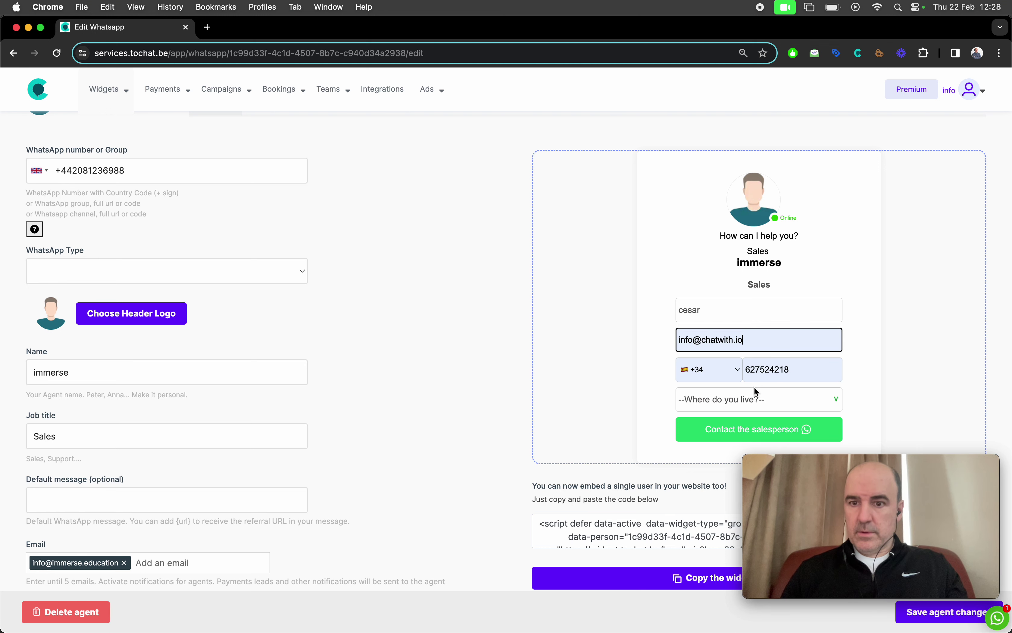
Step: Choose Spain, enter zip code 28043, submit the lead, and return to the edit page
left_click(738, 401)
left_click(739, 415)
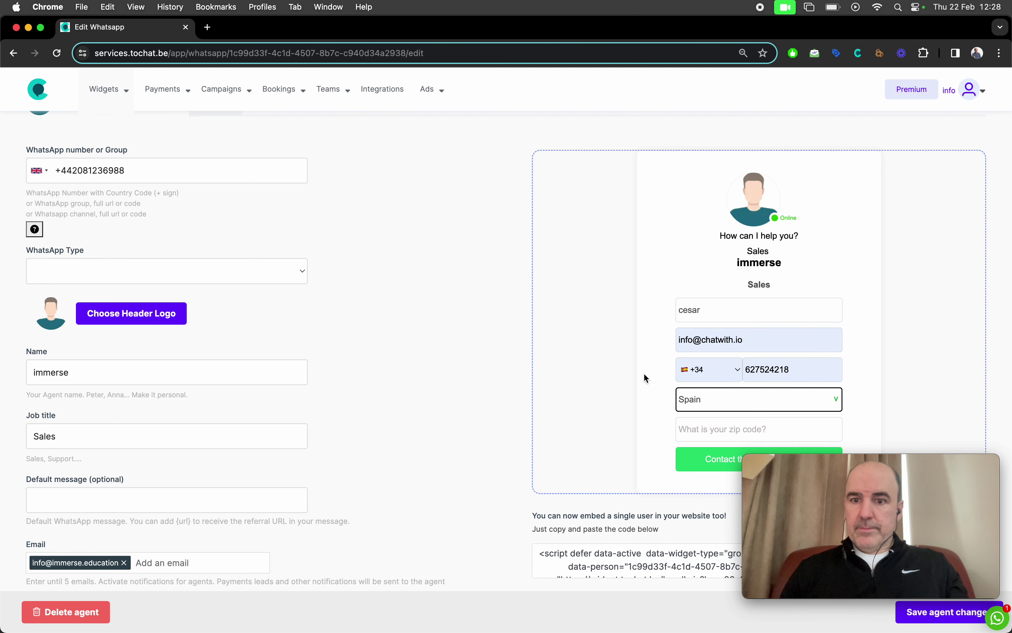
left_click(708, 431)
type("28043")
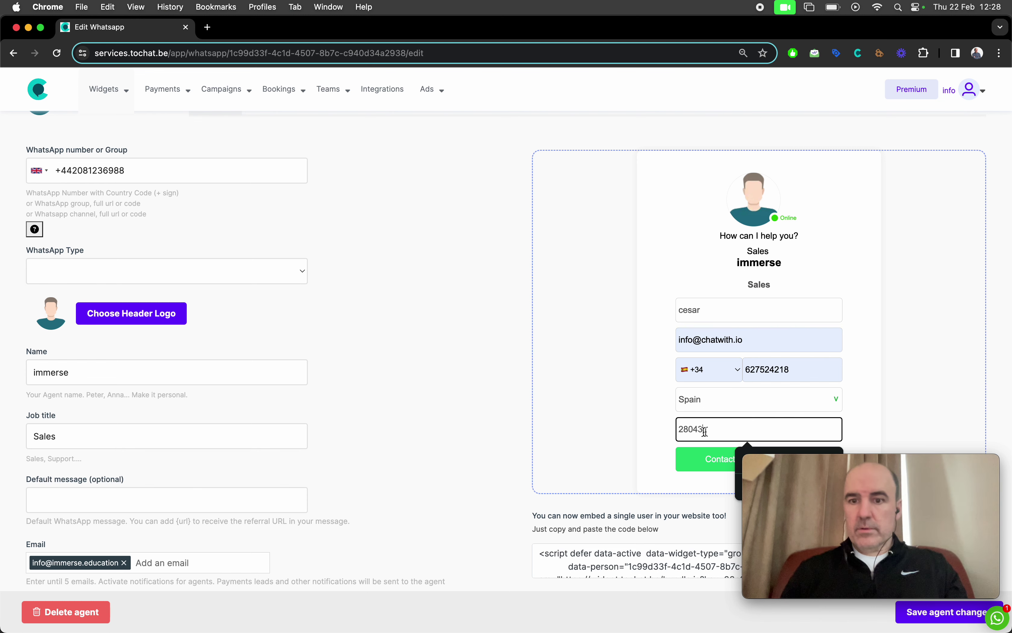
left_click(573, 394)
scroll(574, 397, "down", 3)
left_click(713, 348)
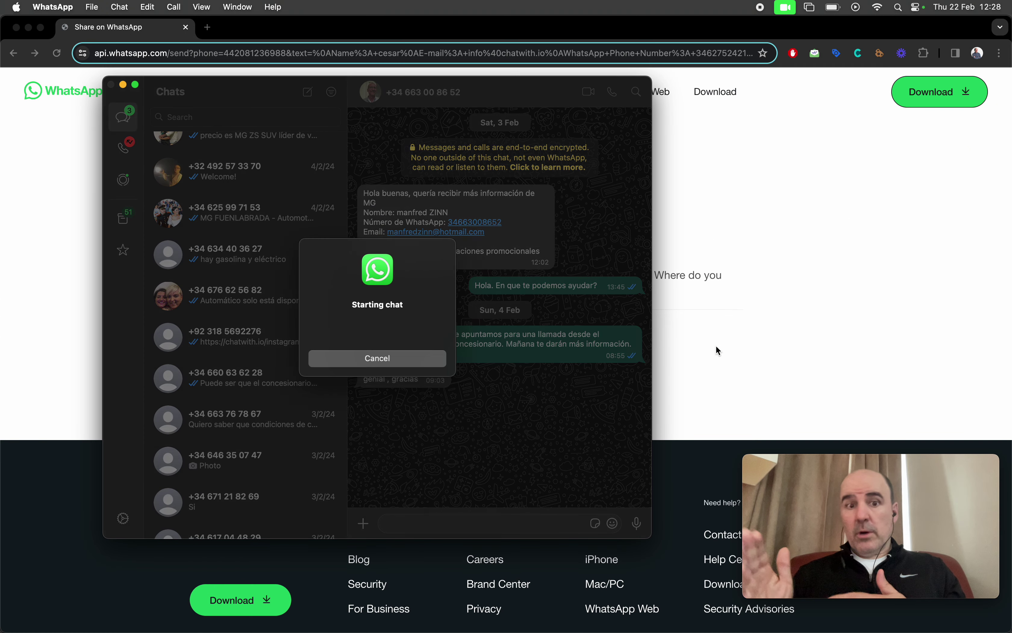
left_click(849, 281)
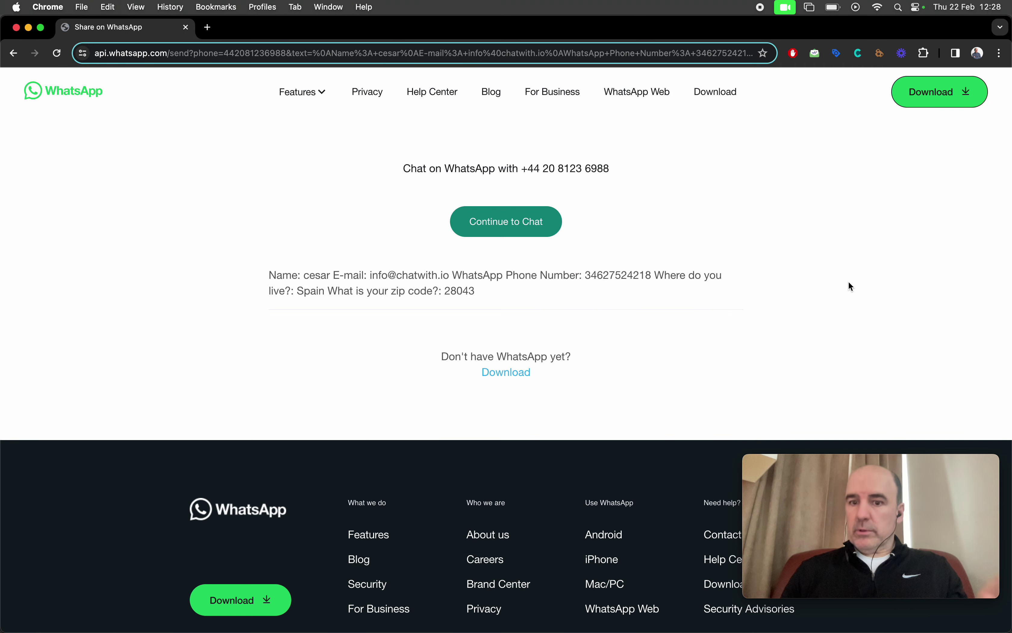
left_click(13, 53)
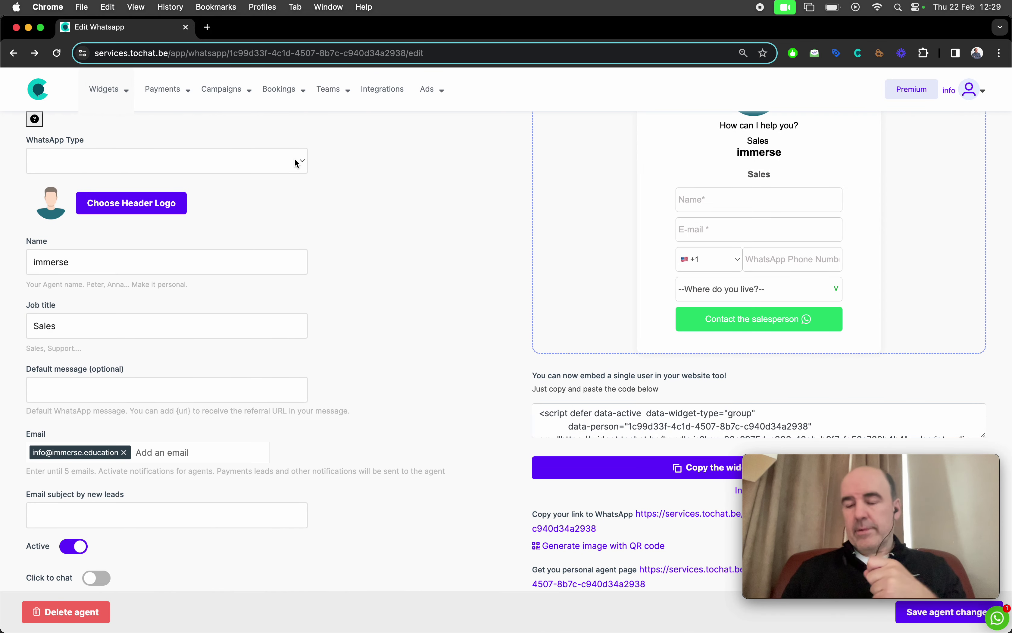
Step: Compare leads in the Leads table: Spain lead with zip code Gold, earlier lead Bronze
scroll(470, 286, "up", 5)
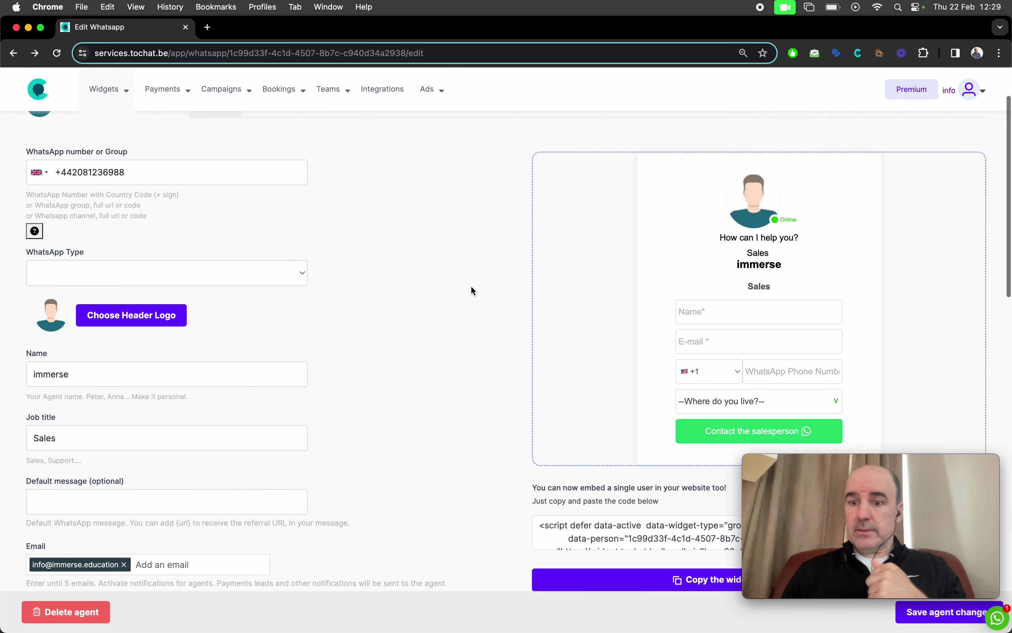
left_click(903, 147)
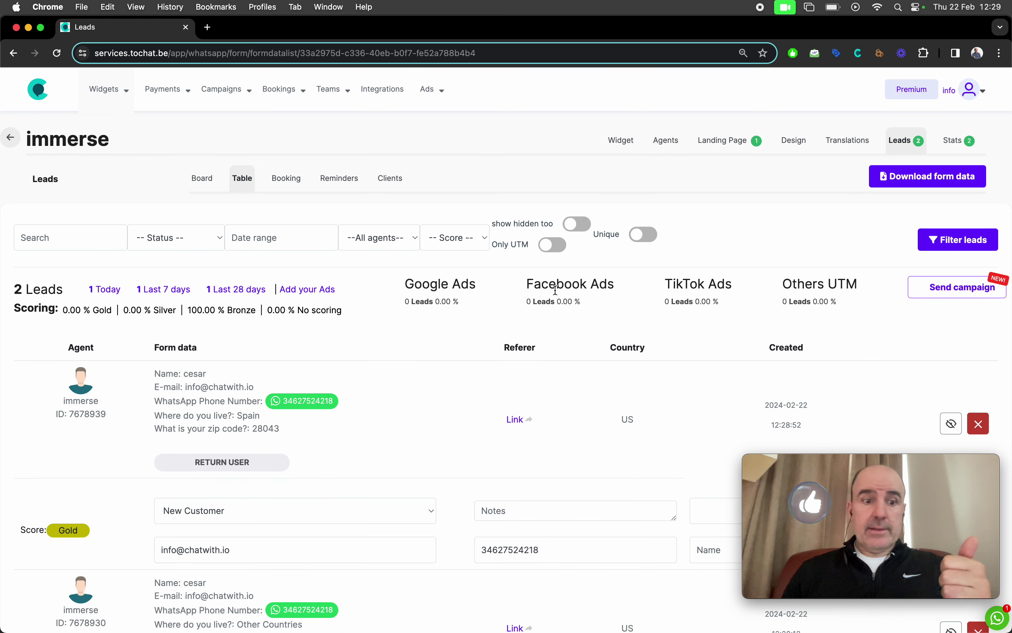
scroll(555, 289, "down", 3)
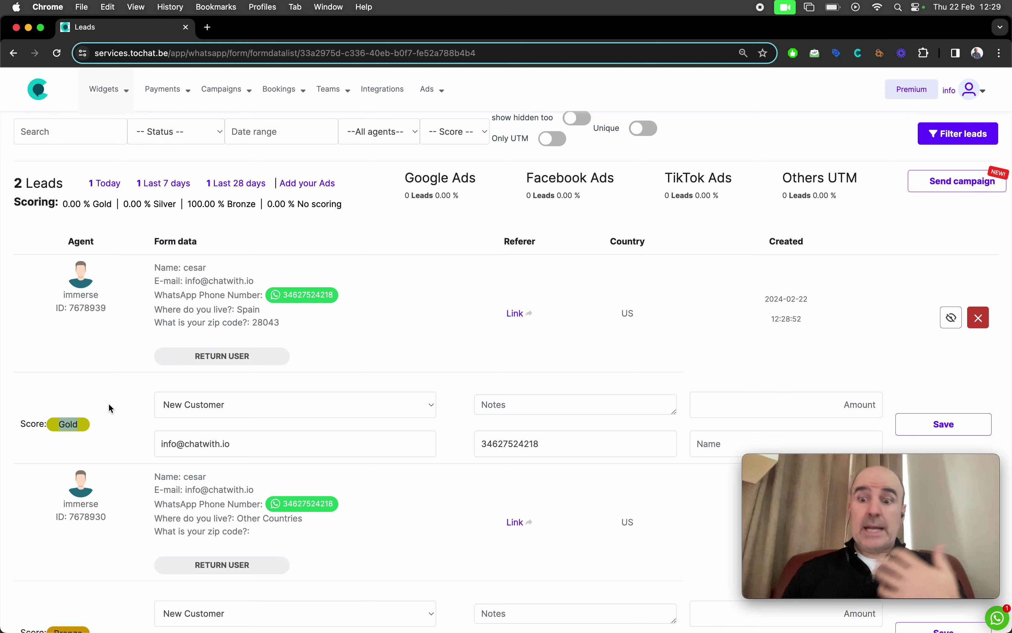
scroll(325, 397, "down", 5)
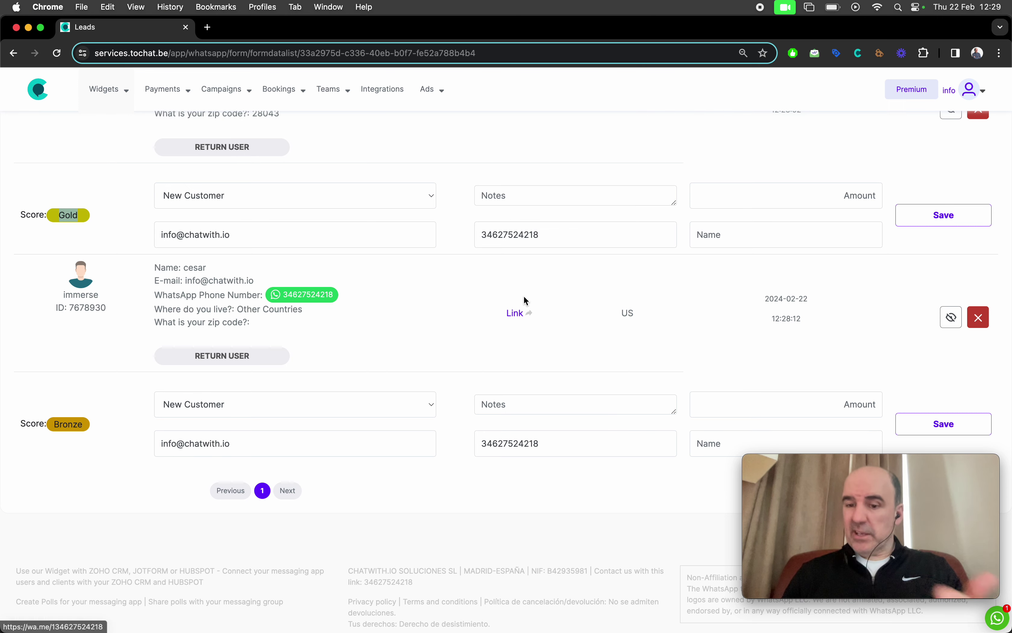
mouse_move(336, 76)
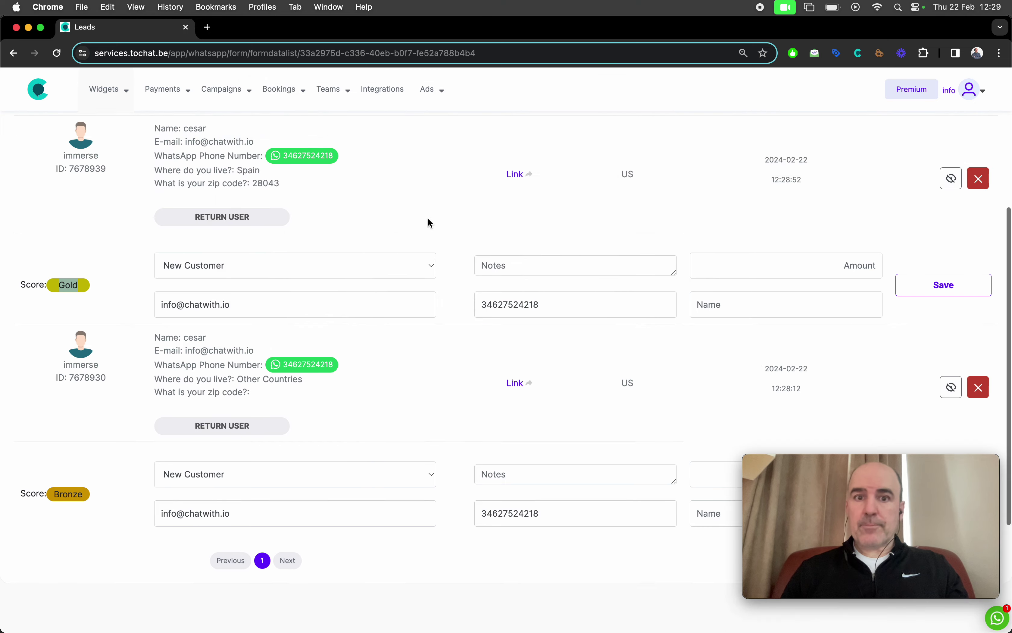
scroll(429, 221, "up", 10)
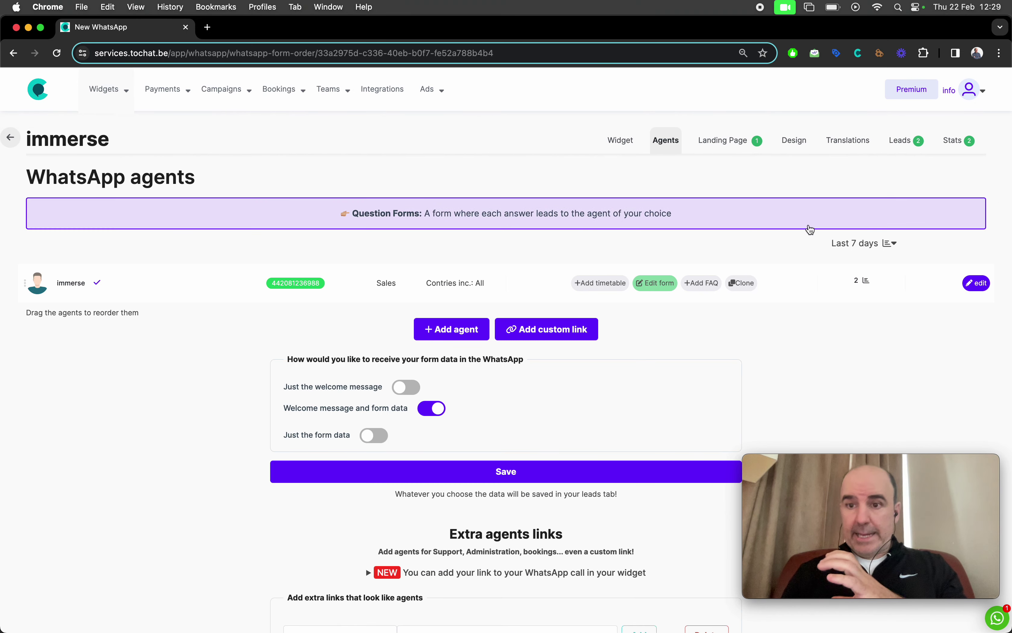
Step: Reopen the agent's Form and booking tab and scroll to Form field 4's country scores
left_click(978, 284)
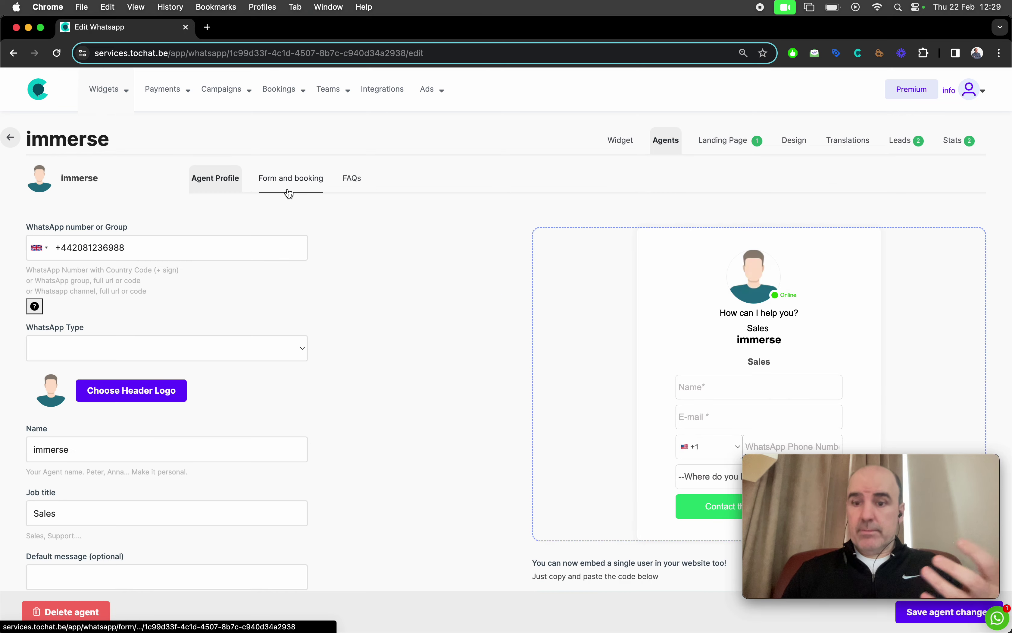
left_click(288, 190)
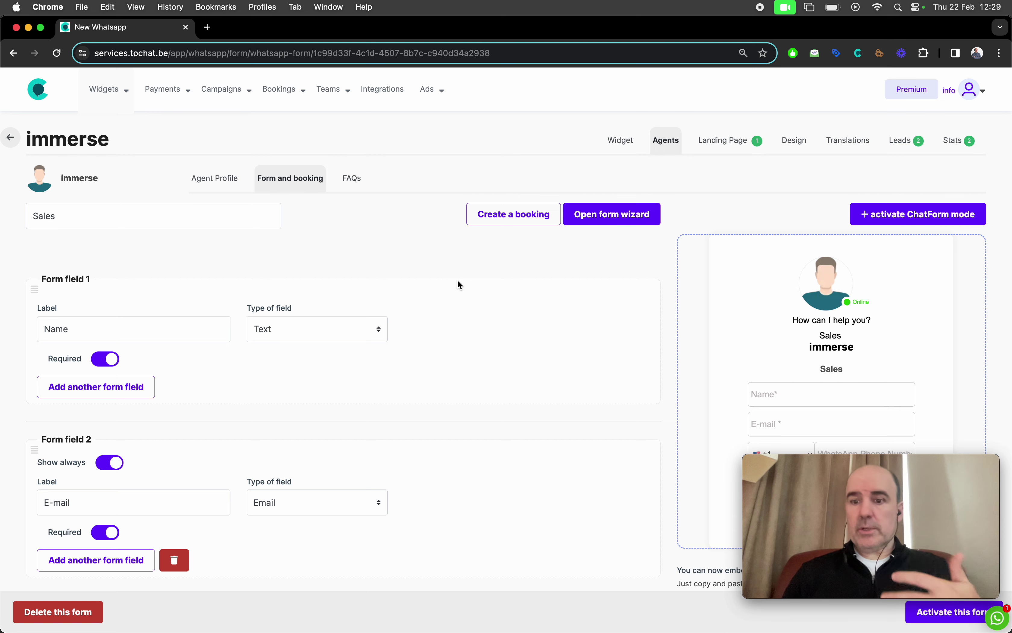
scroll(457, 281, "down", 3)
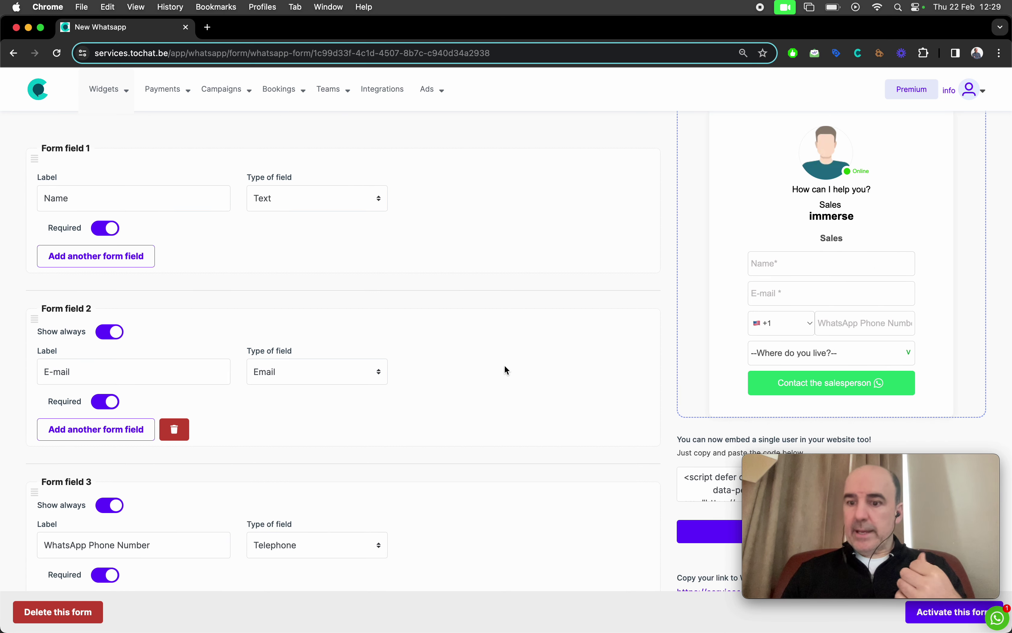
scroll(505, 367, "down", 10)
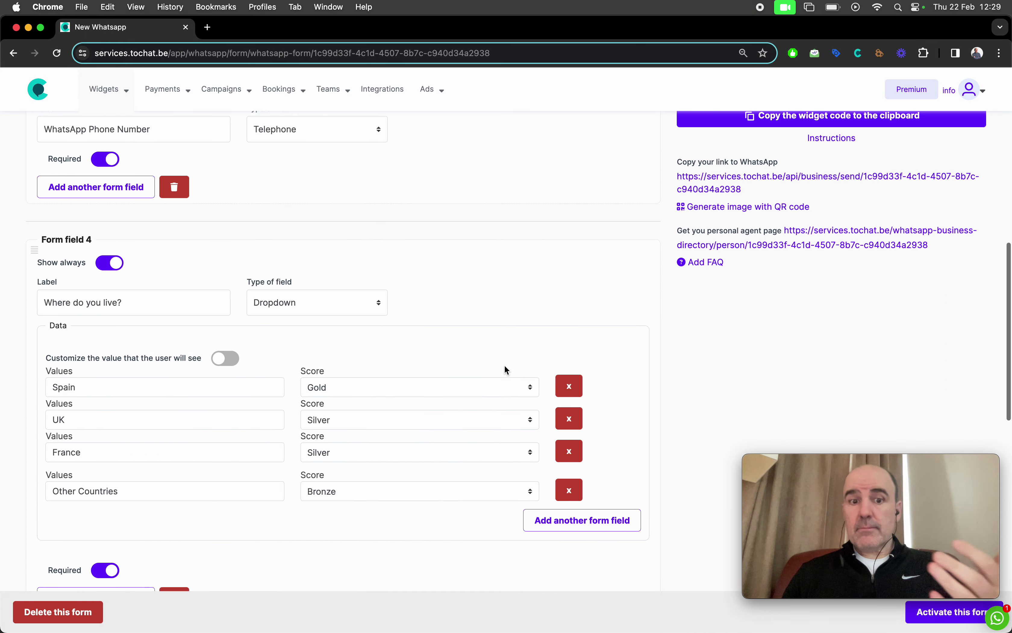